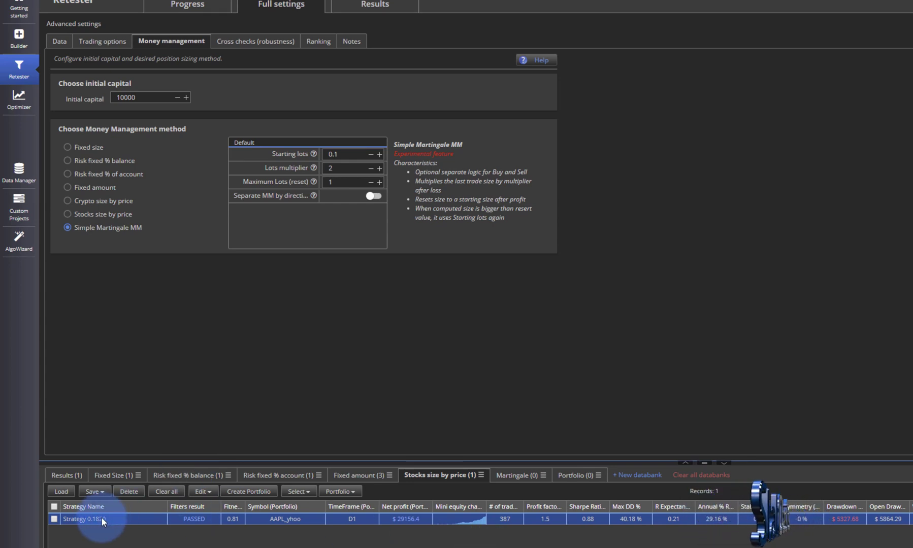
In the Builder's additional build config, make the stop loss required with a fixed size of 300 pips and save it
left_click(188, 5)
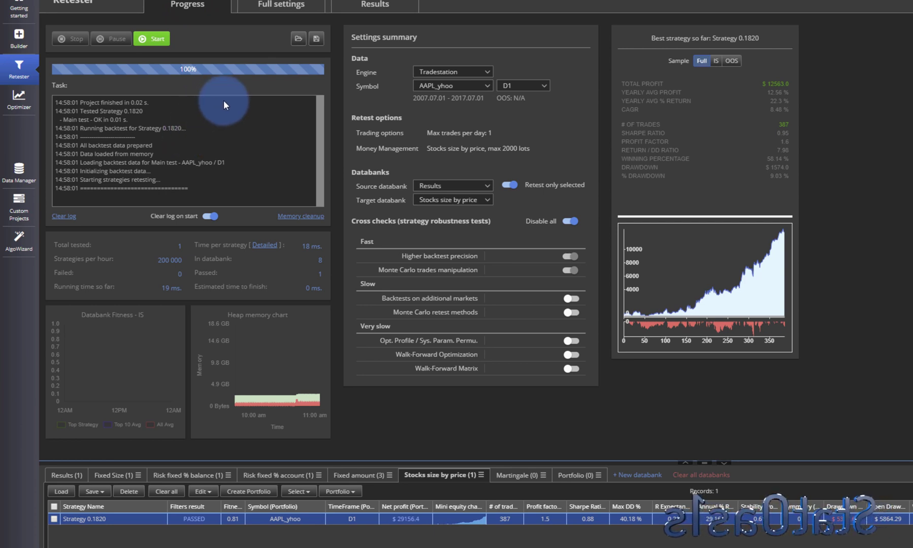
left_click(19, 38)
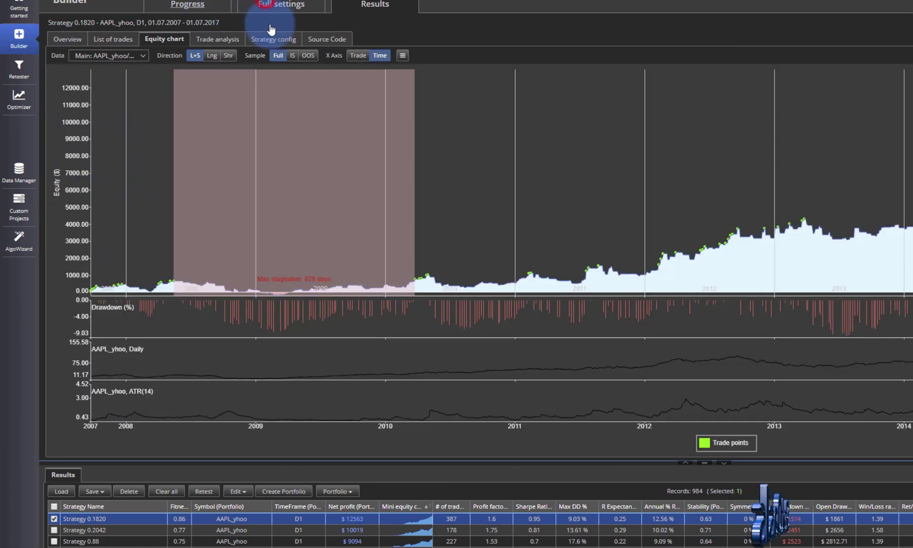
left_click(269, 7)
left_click(208, 41)
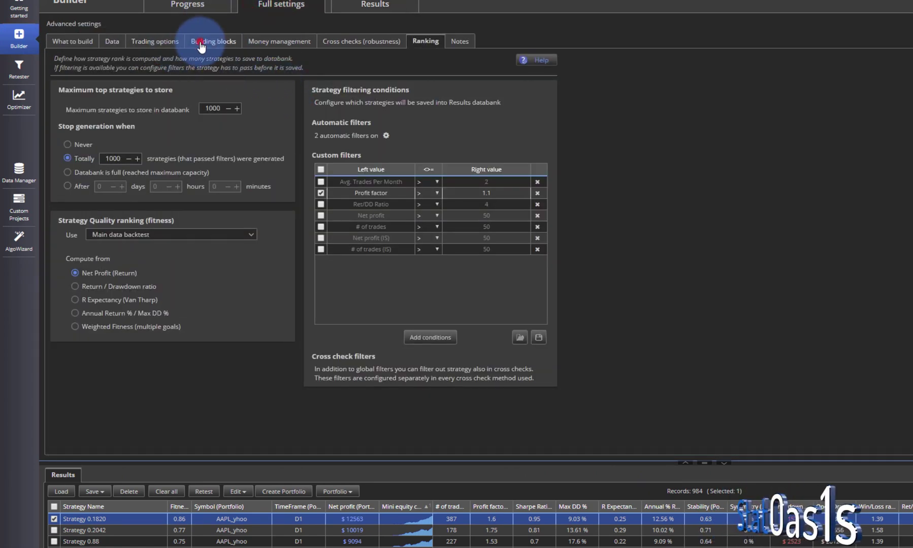
left_click(250, 41)
left_click(149, 41)
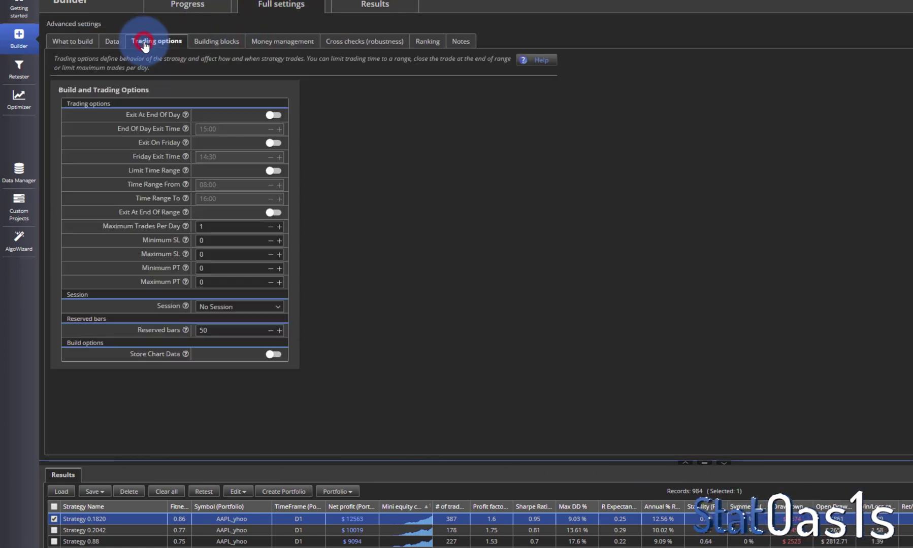
left_click(91, 43)
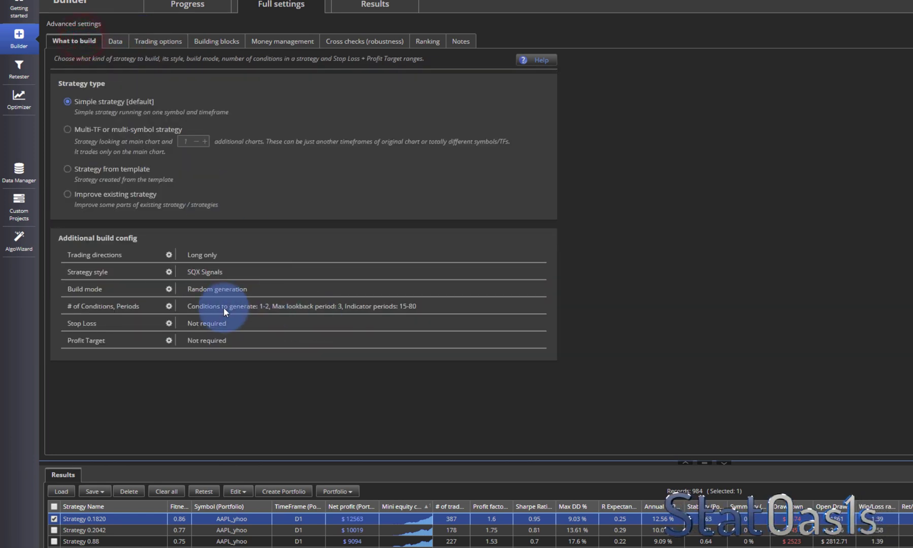
left_click(169, 325)
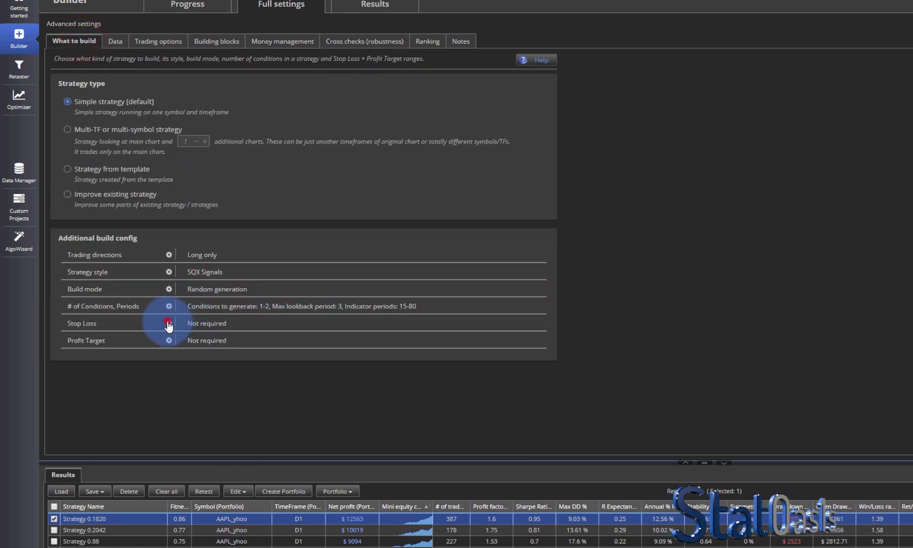
left_click(540, 324)
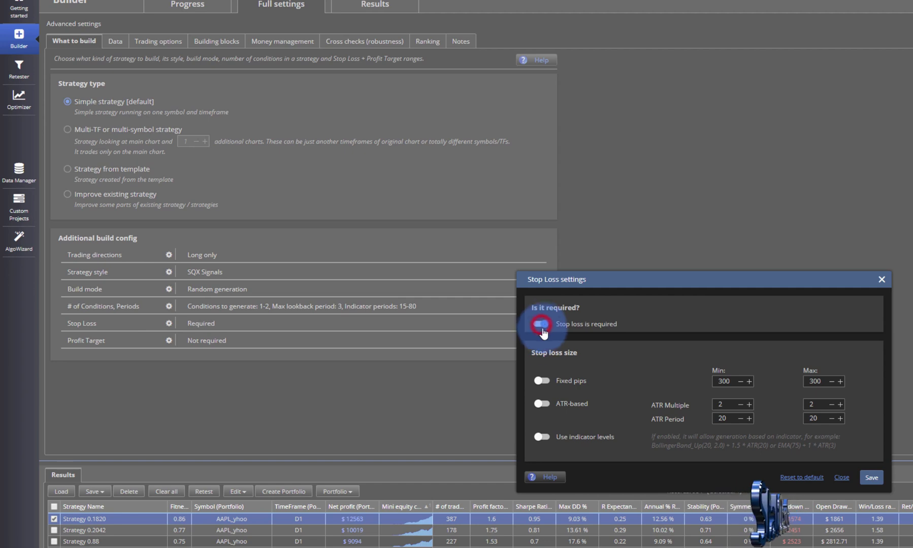
left_click(542, 380)
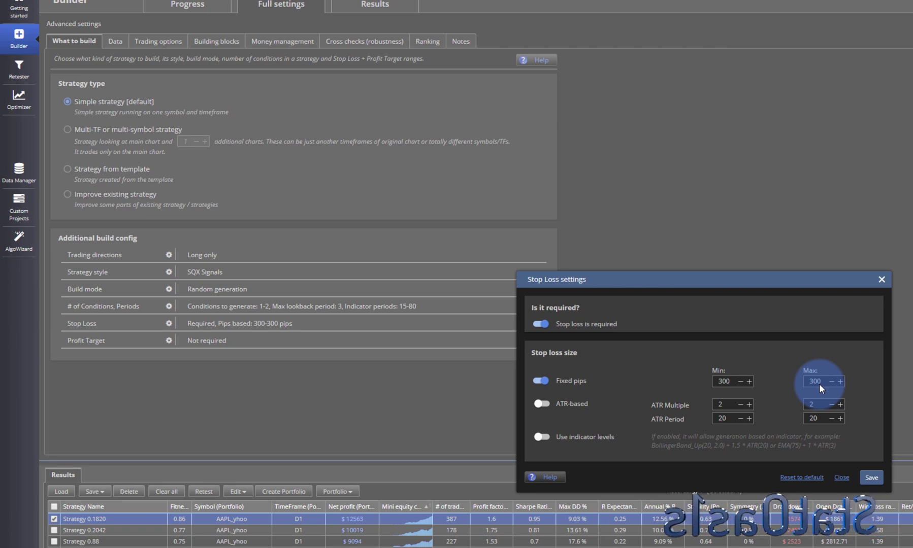
left_click(870, 477)
Clear all strategies from the Builder's Results databank and run a new strategy build
left_click(166, 492)
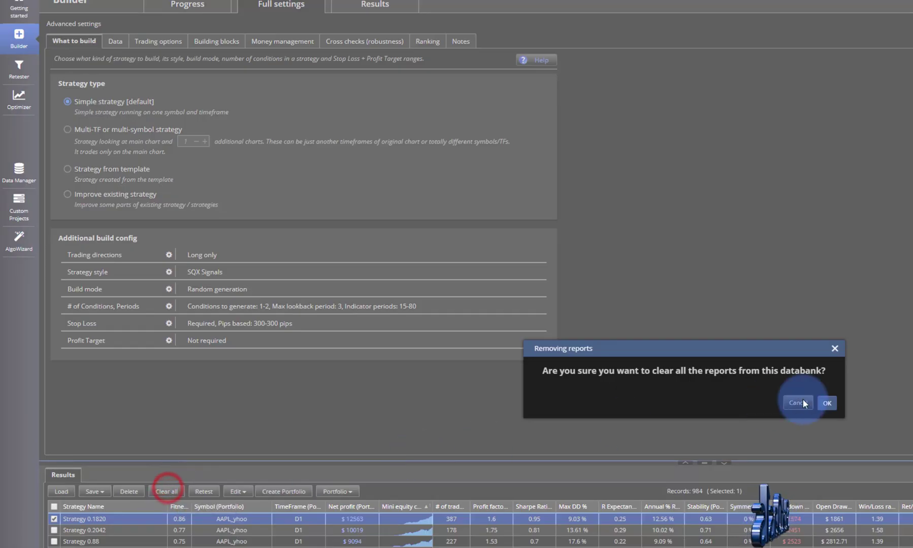
left_click(829, 404)
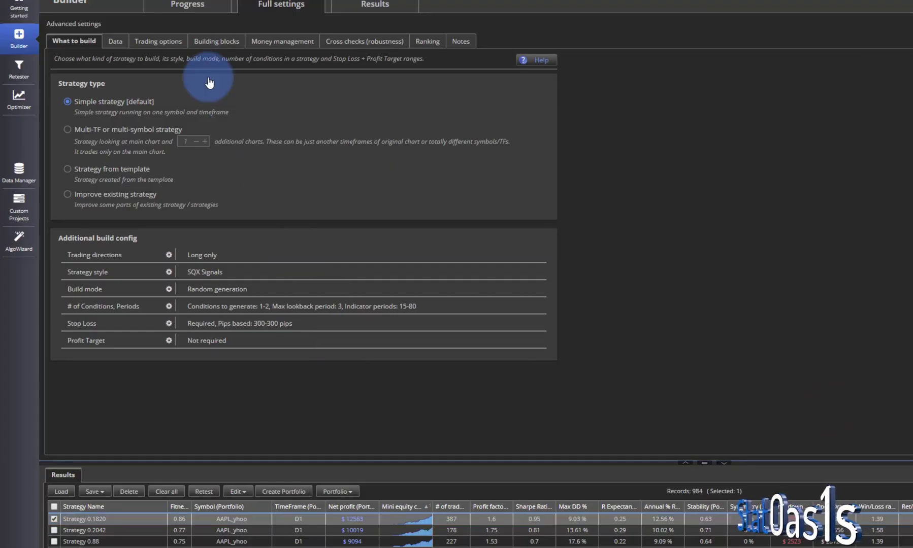
left_click(182, 5)
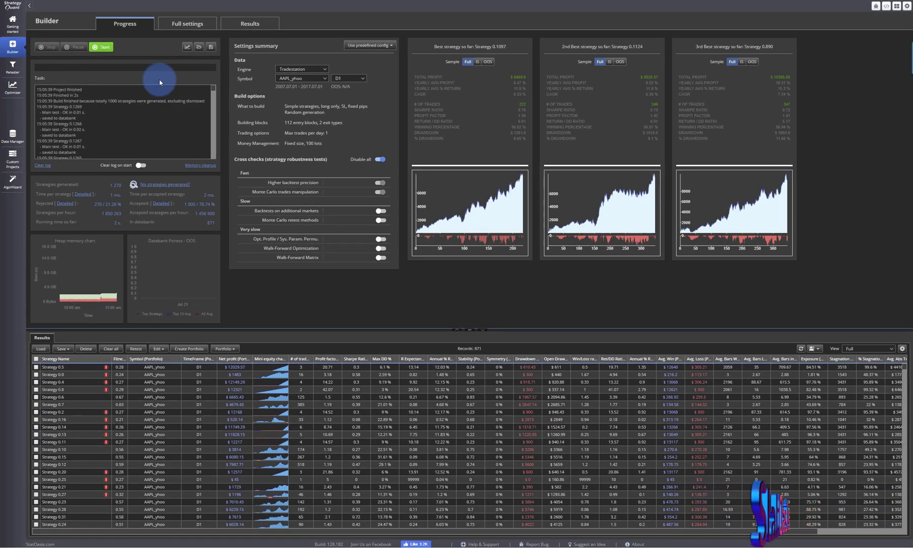
Sort the built strategies by mini equity chart, then copy Strategy 0.596 to the Retester, keeping the original
left_click(266, 359)
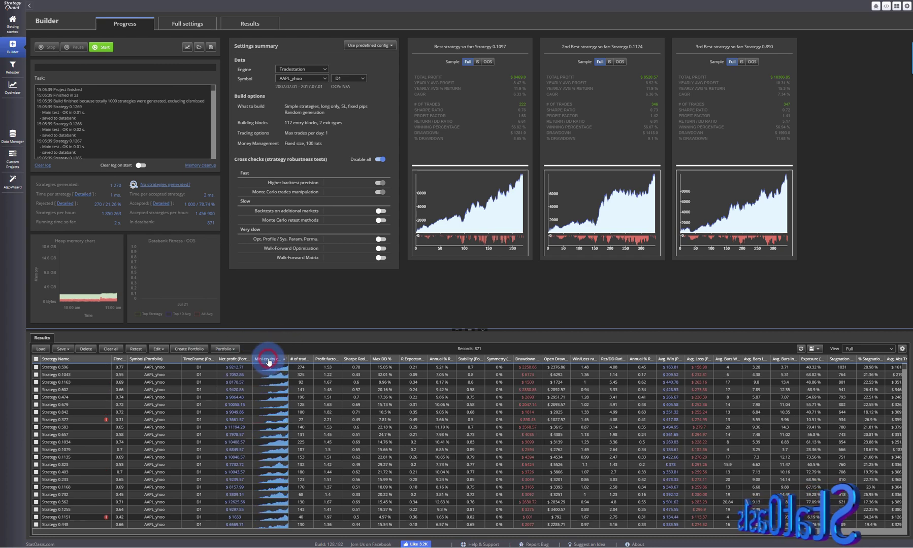
double_click(236, 369)
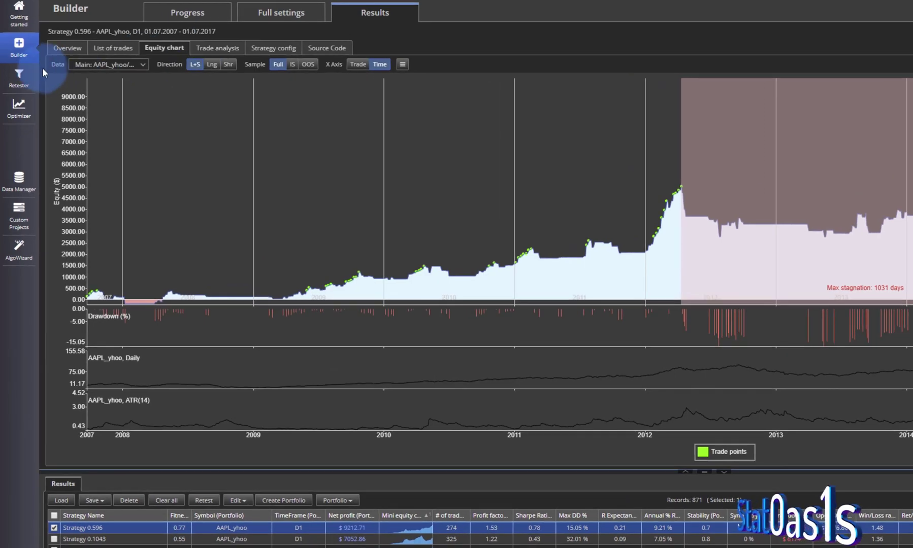
left_click(204, 500)
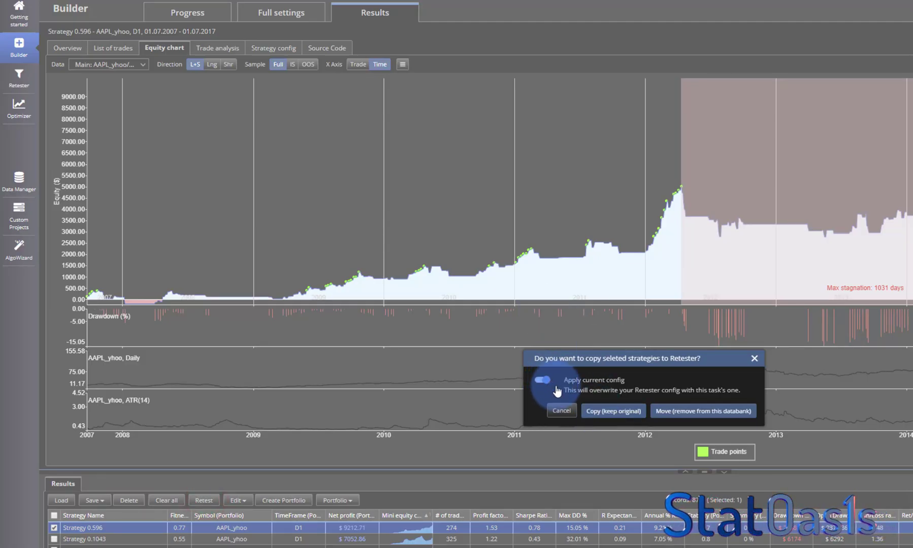
left_click(613, 410)
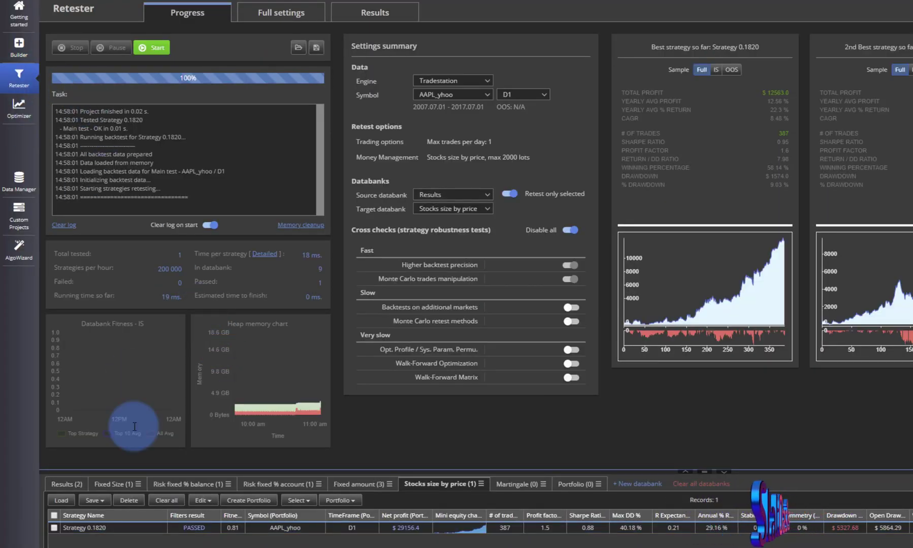
Mark Strategy 0.596 in the Retester's Results databank for retesting and open the target databank choices
left_click(64, 484)
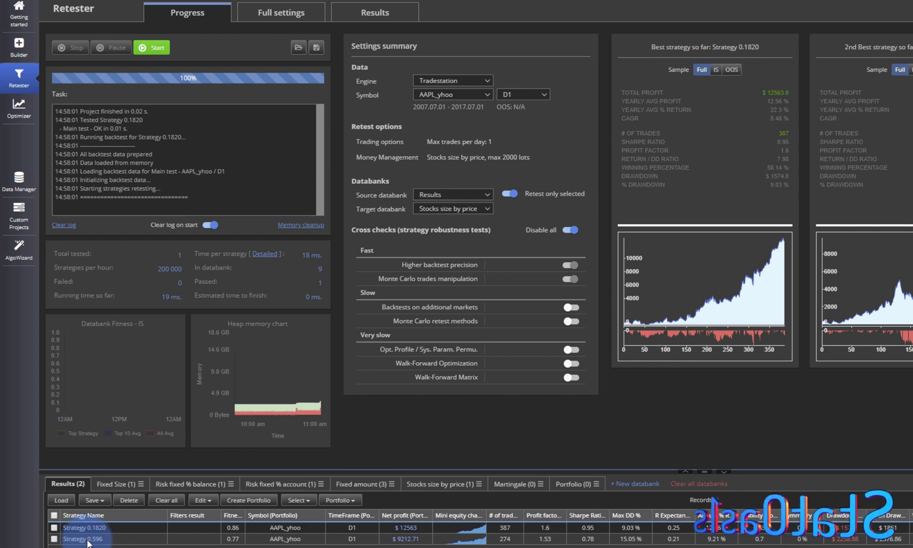
left_click(19, 51)
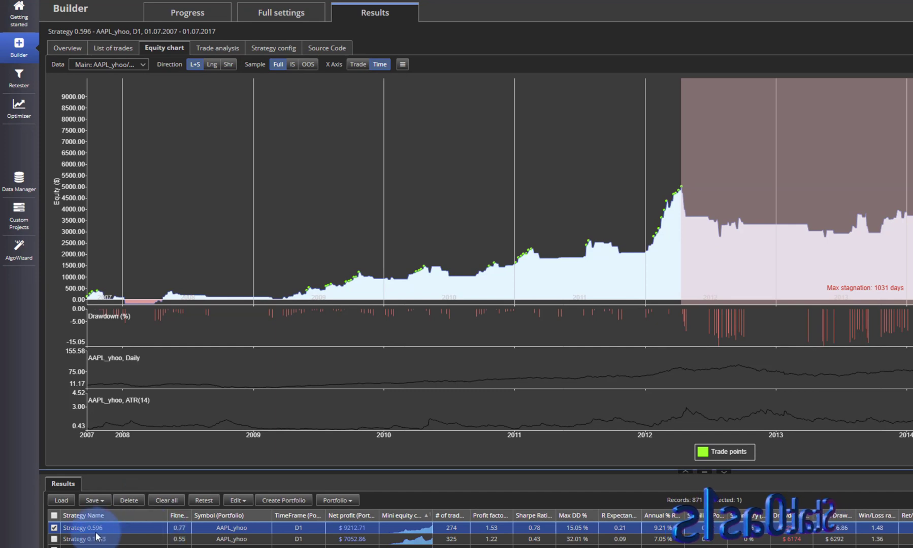
left_click(19, 79)
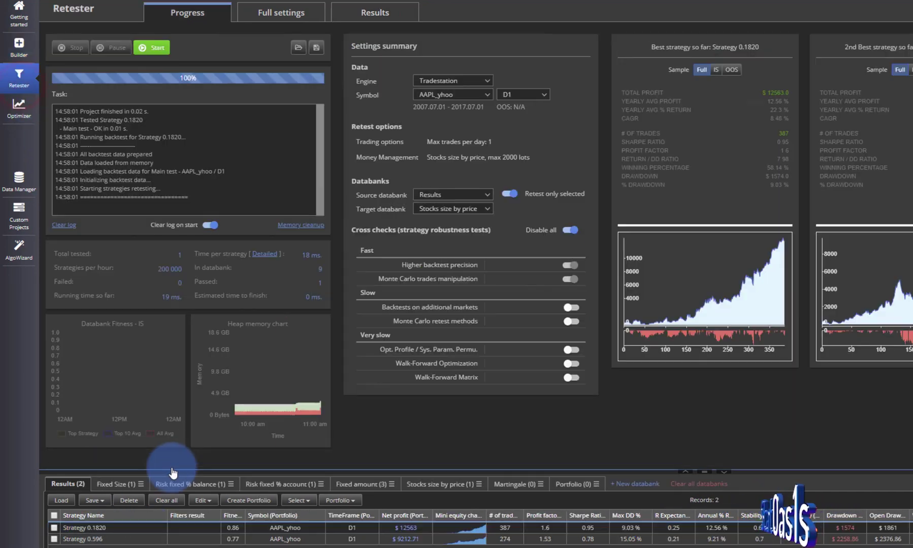
left_click(54, 540)
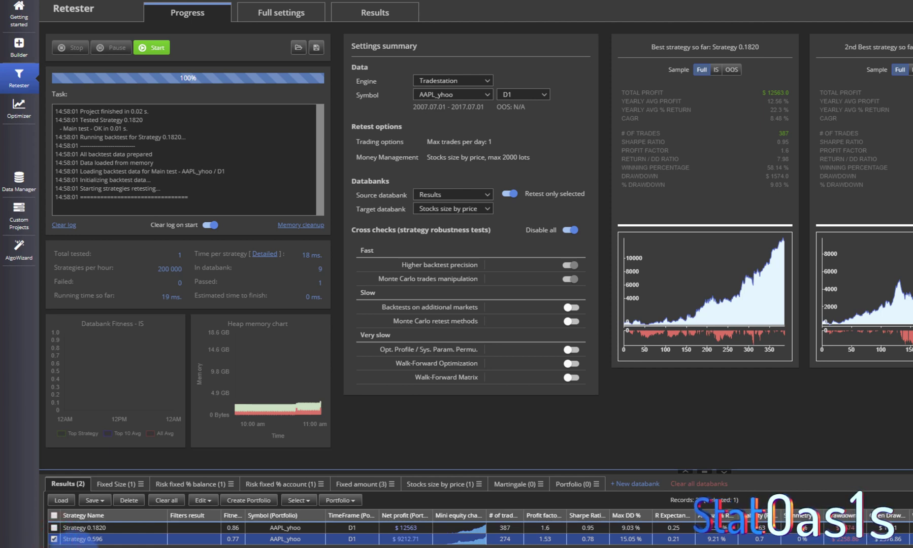
left_click(196, 501)
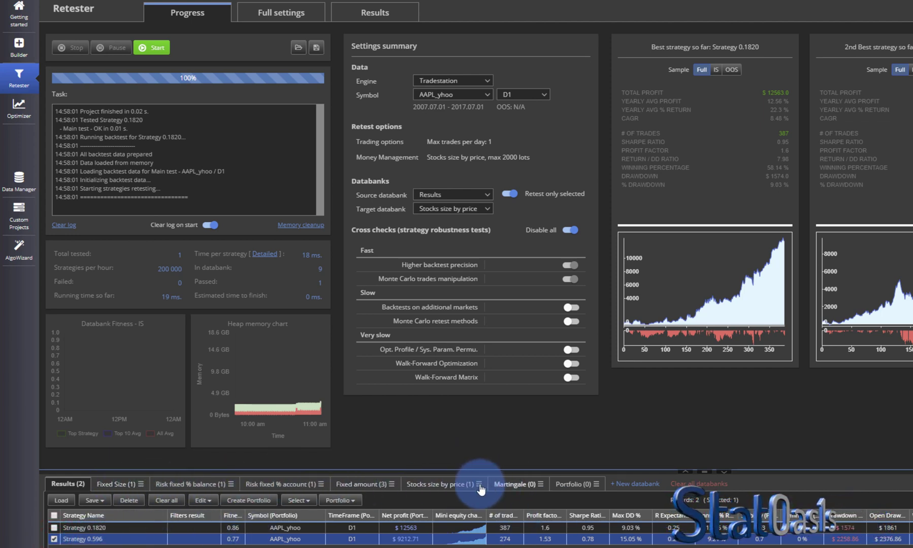
left_click(444, 213)
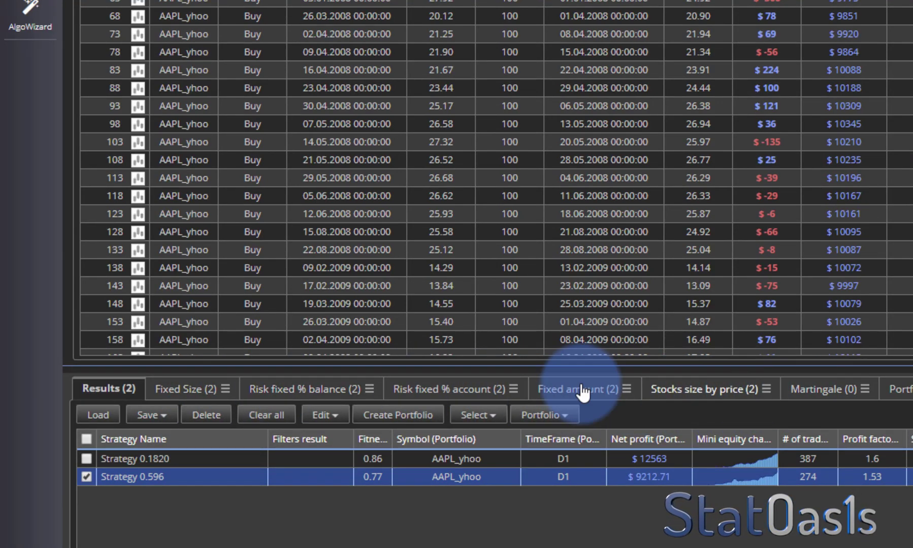
Compare Strategy 0.596 in the Fixed Size databank with its original entry in the Results databank
left_click(199, 391)
left_click(477, 476)
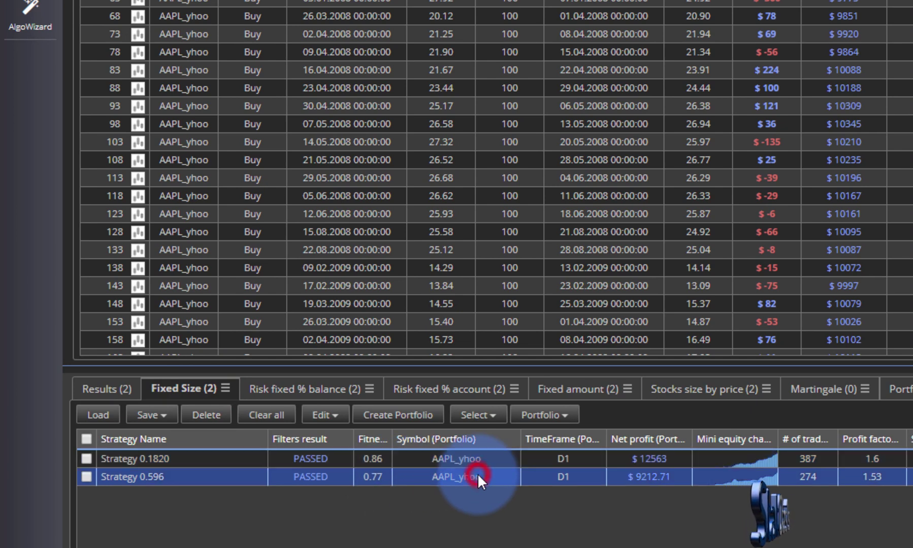
left_click(135, 390)
left_click(656, 481)
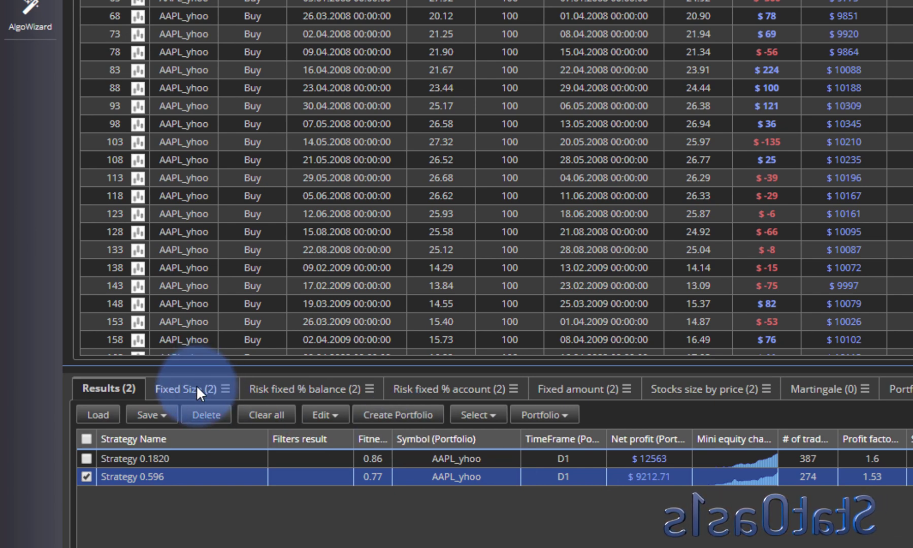
Inspect the trade sizes of Strategy 0.1820 and Strategy 0.596 in the Risk fixed % balance databank
left_click(312, 390)
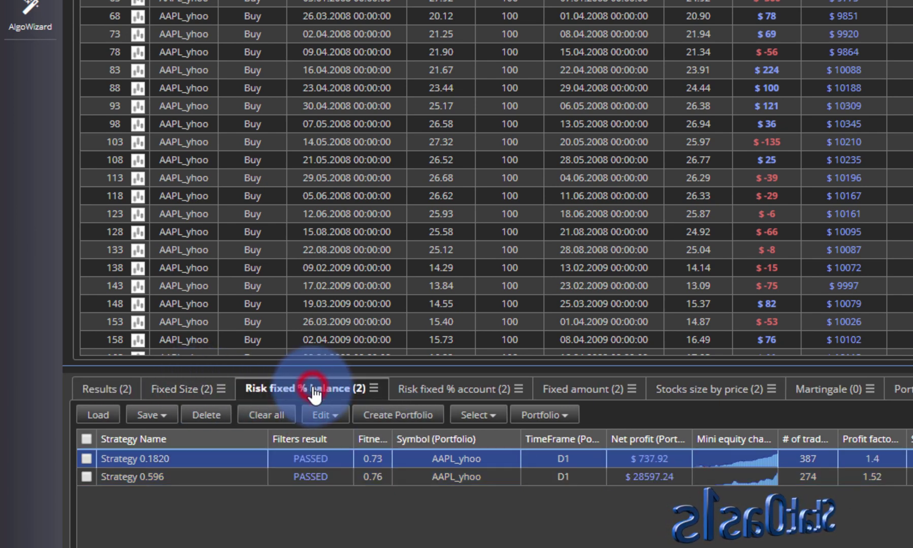
left_click(629, 456)
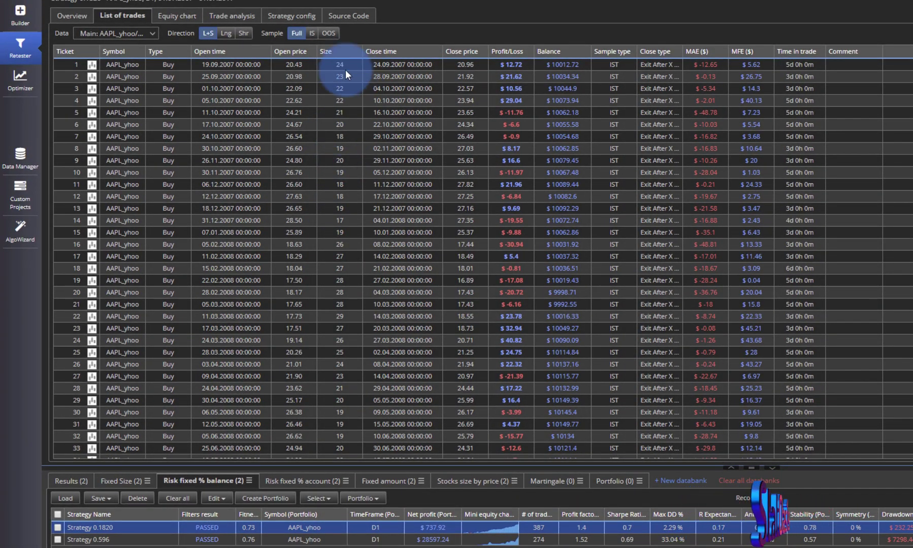
left_click(415, 541)
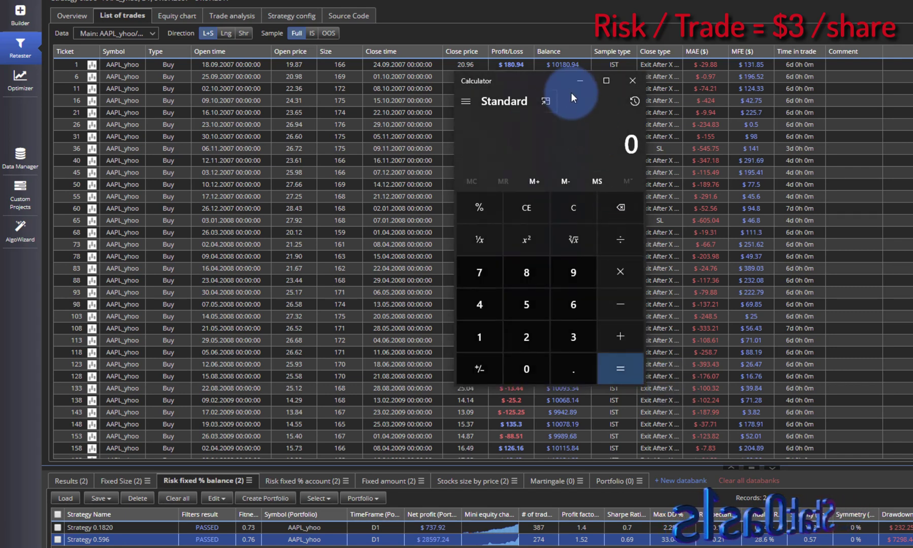
Calculate the first trade's share count in Calculator as 10,000 × 0.05 divided by 3, then put Calculator away
type("100,000")
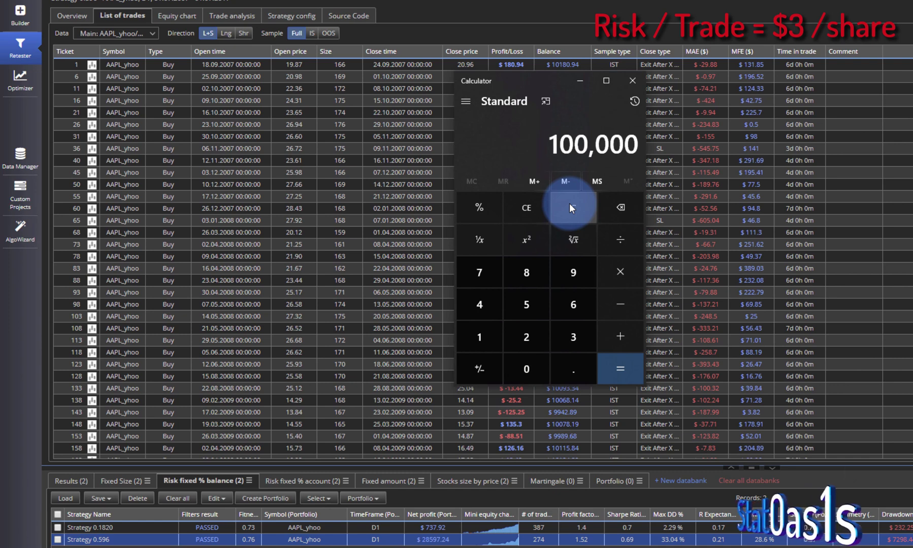
key("BackSpace")
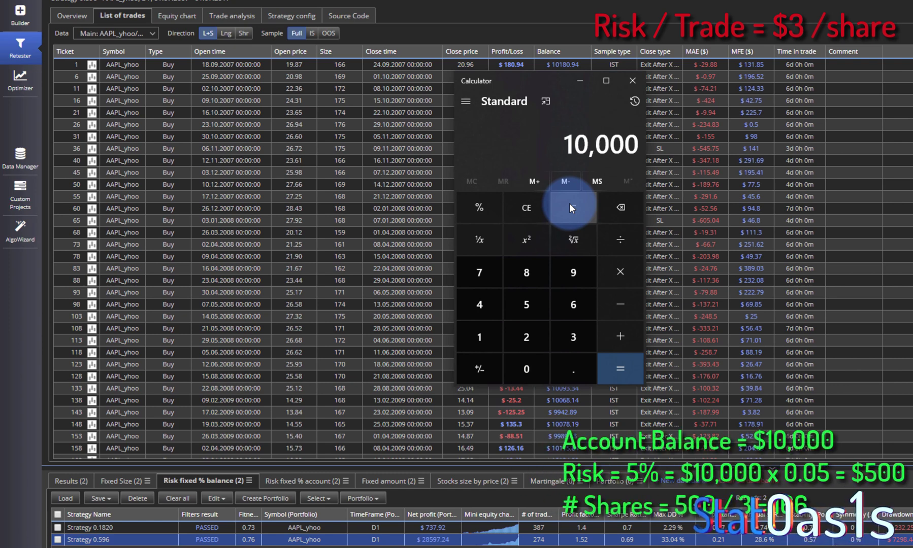
key("asterisk")
type(".0")
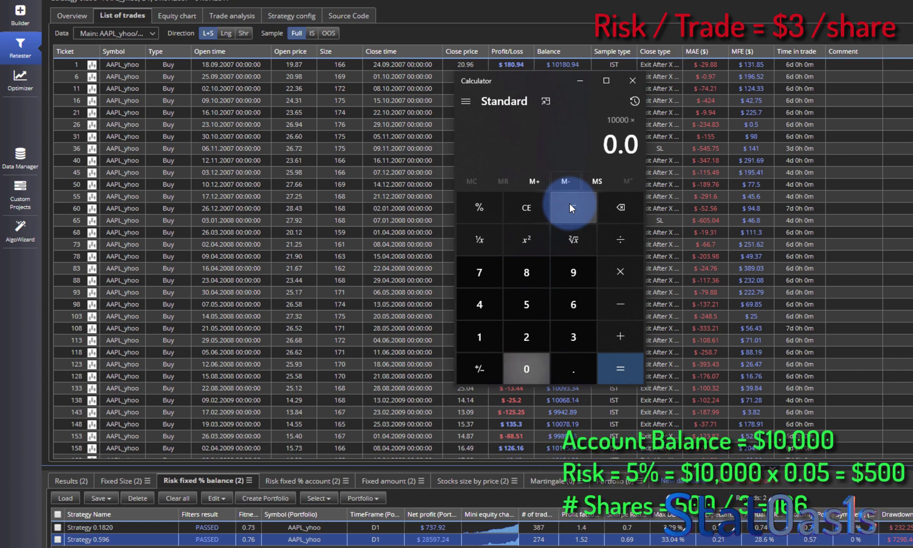
type("5")
key("Return")
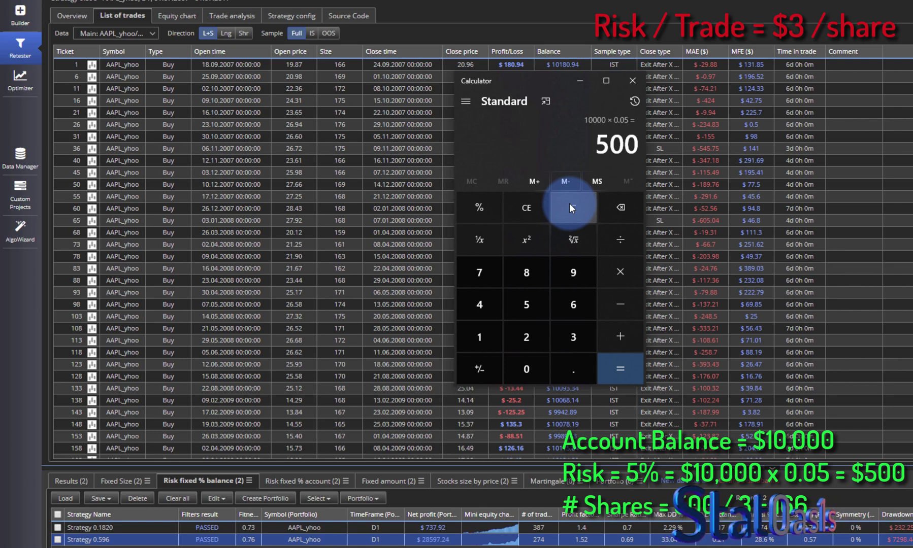
key("slash")
type("3")
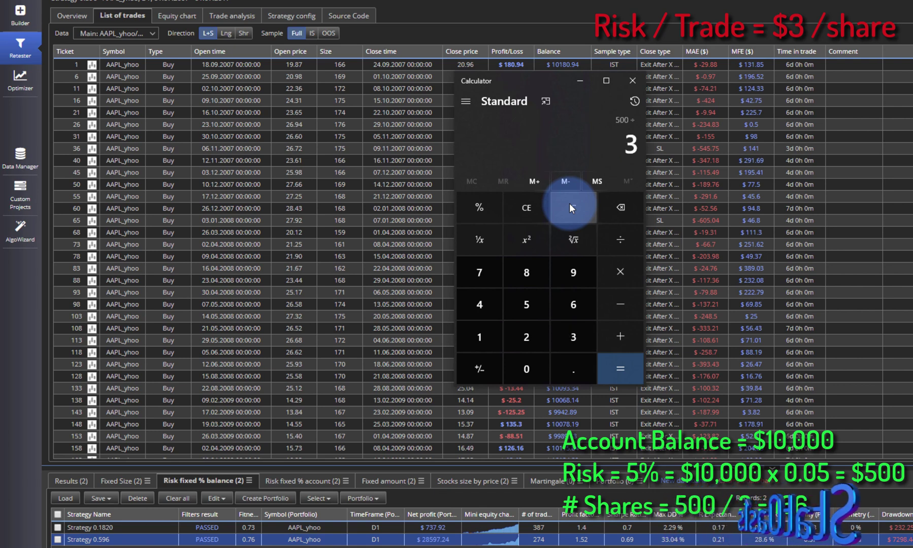
key("Return")
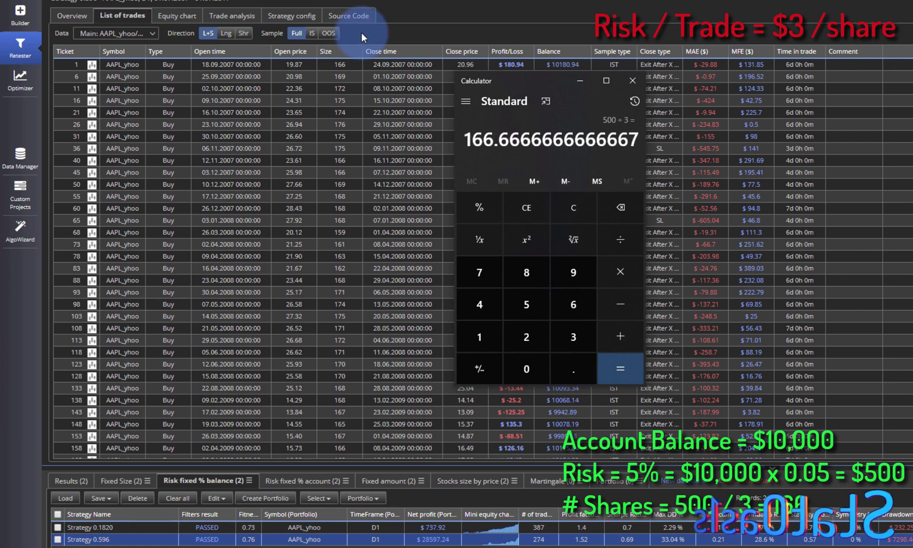
left_click_drag(532, 81, 520, 417)
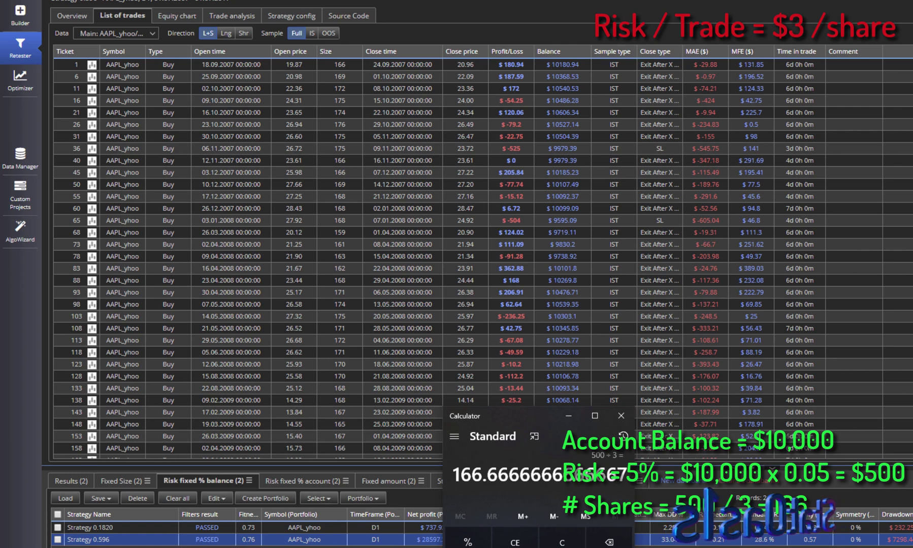
left_click(620, 415)
Calculate the share count for the trade opened on 05.03.2015 in Calculator as 23677 × 0.05 divided by 3
scroll(457, 254, "down", 20)
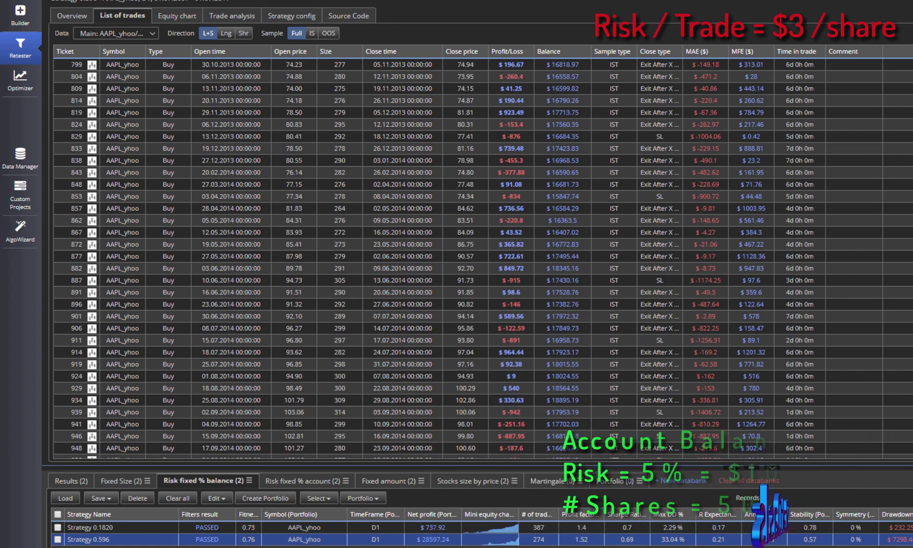
scroll(642, 352, "down", 9)
key("alt+Tab")
left_click_drag(513, 426, 537, 325)
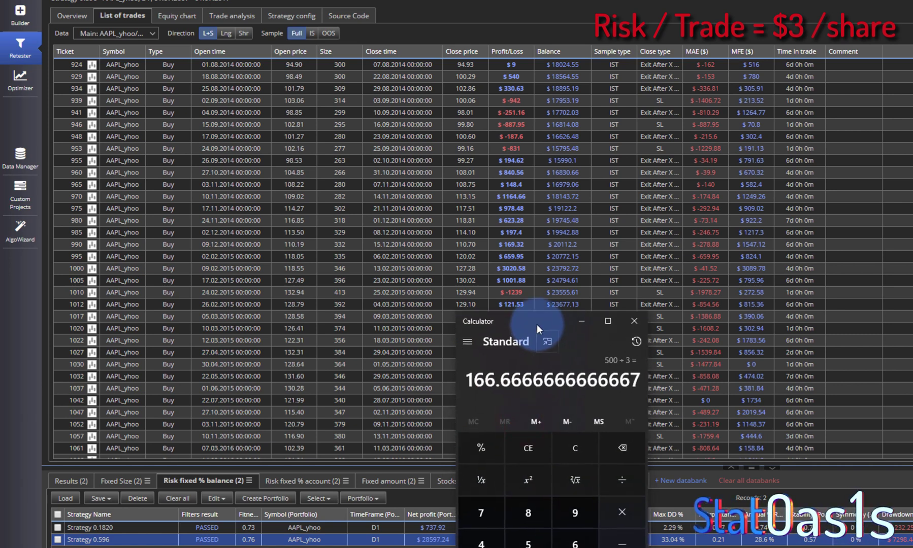
left_click(574, 449)
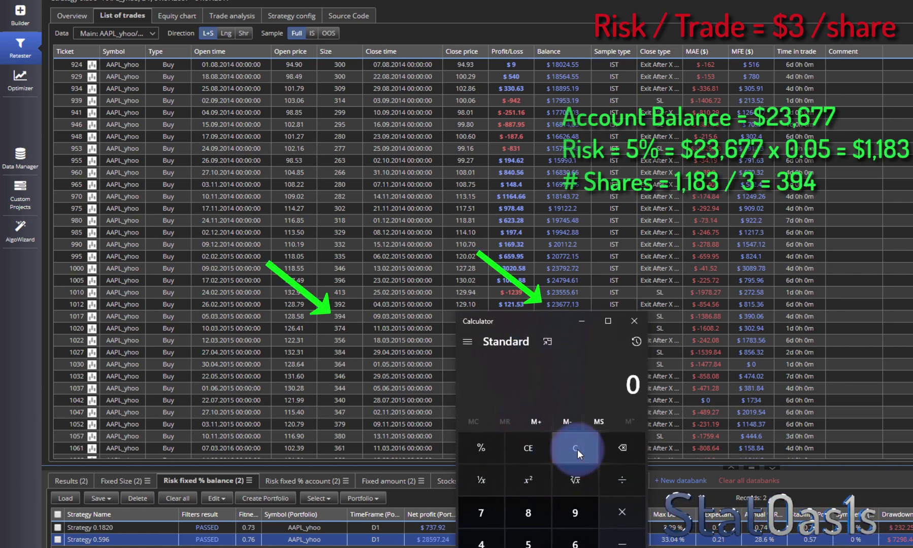
type("236")
type("77*0.0")
type("5")
key("Return")
type("/3")
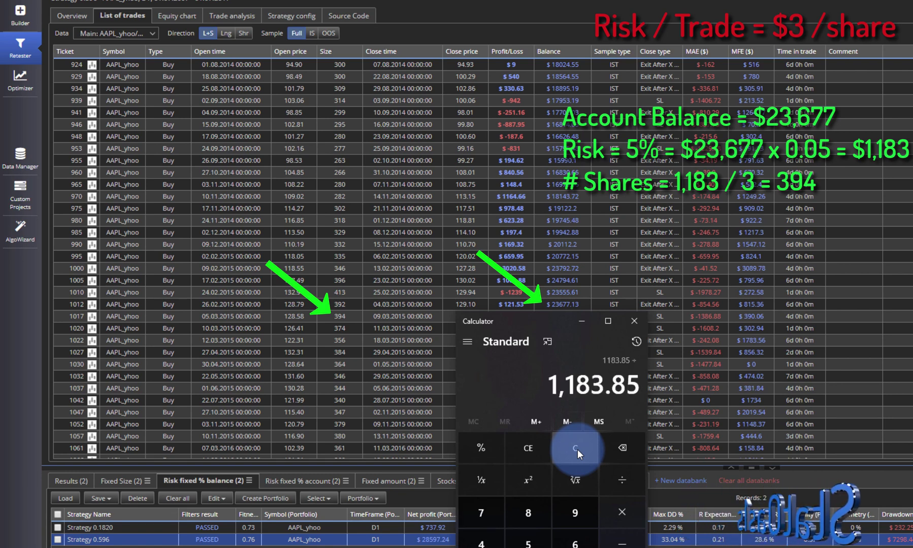
key("Return")
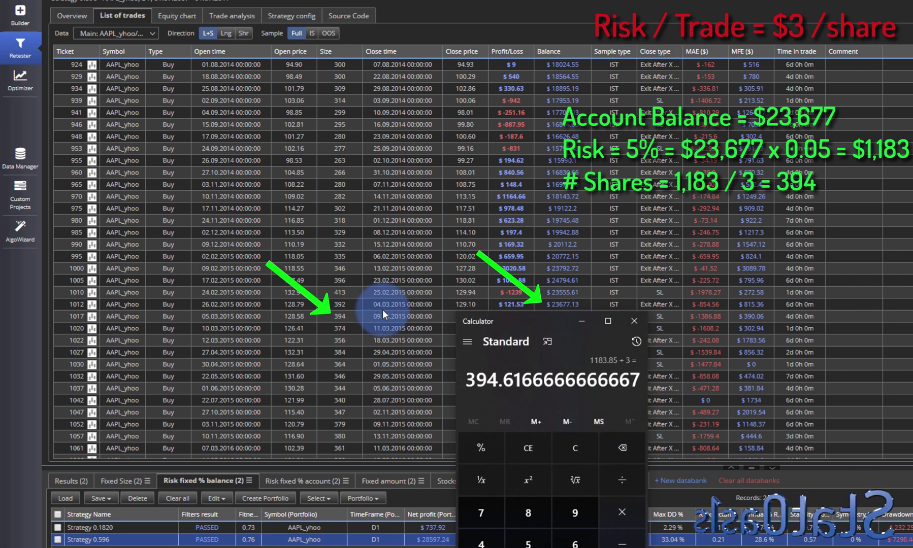
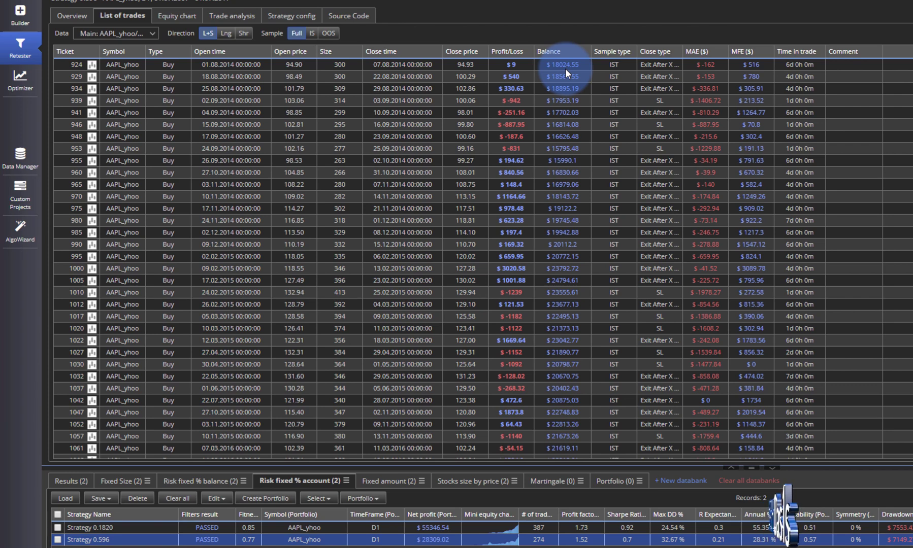
Compare Strategy 0.596's trade sizes in the Risk fixed % account databank with the Risk fixed % balance databank
left_click(376, 539)
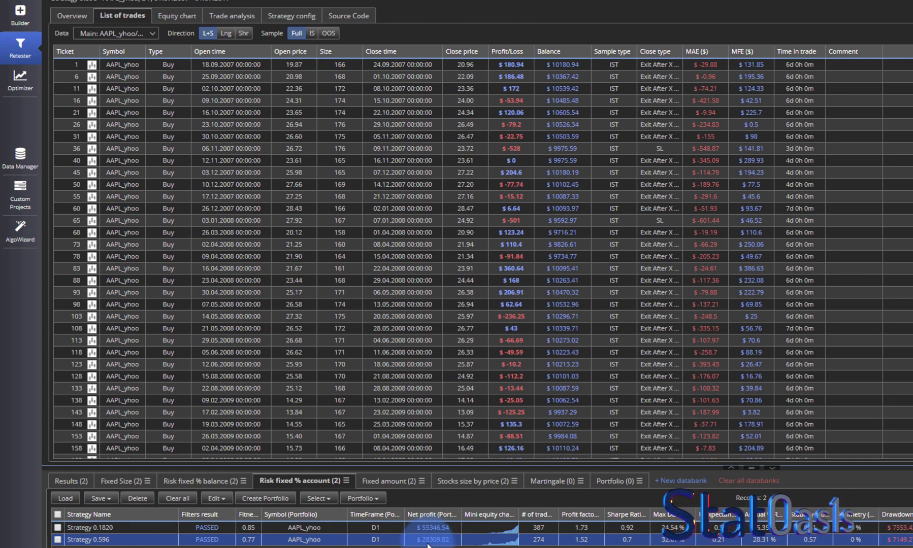
left_click(203, 481)
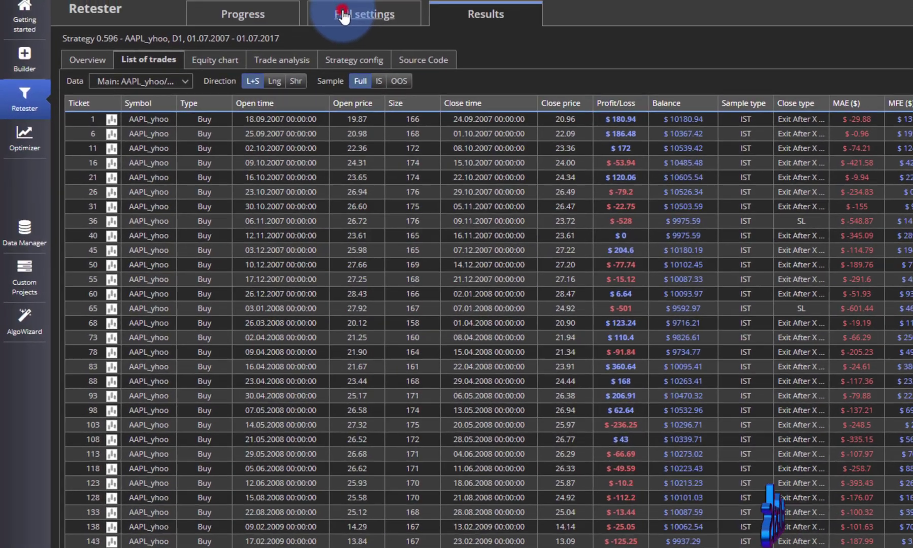
Examine the Retester's Risk fixed % of account money management settings, including its stop loss in pips
left_click(329, 18)
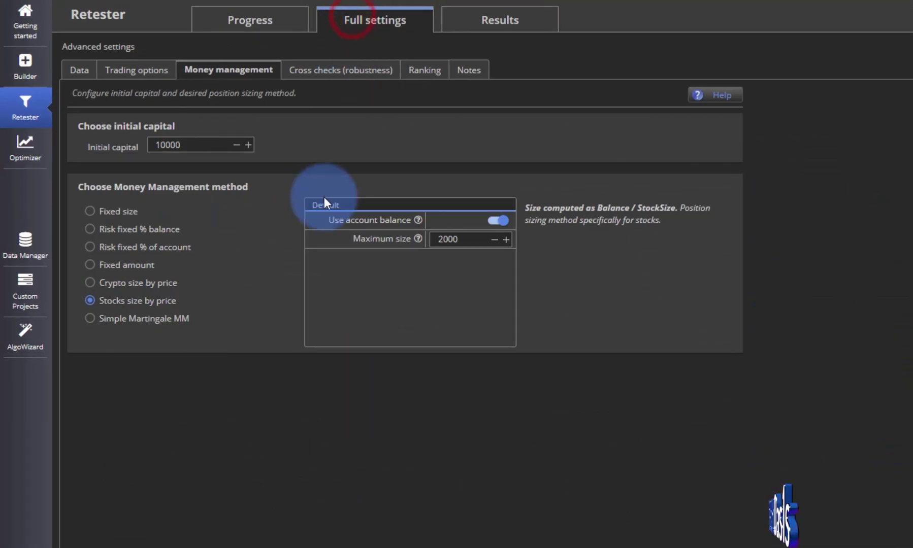
left_click(122, 247)
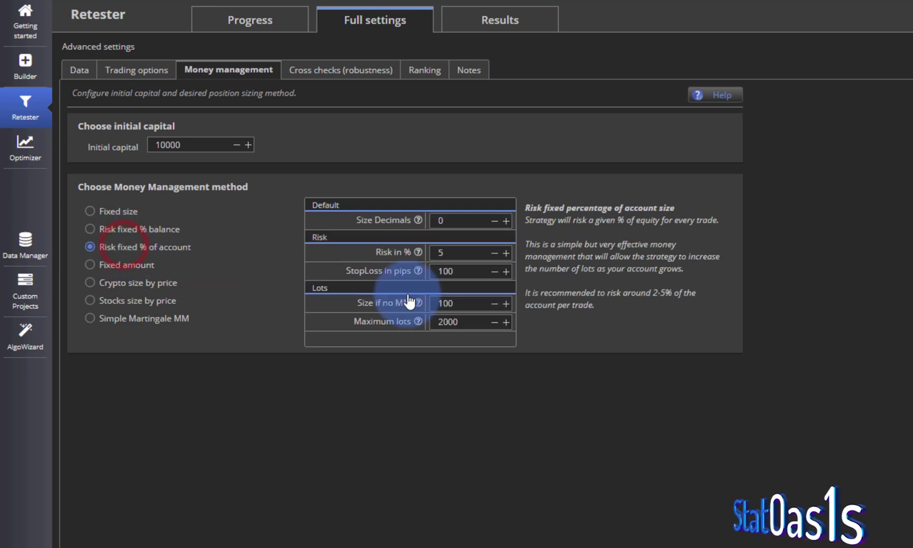
double_click(458, 273)
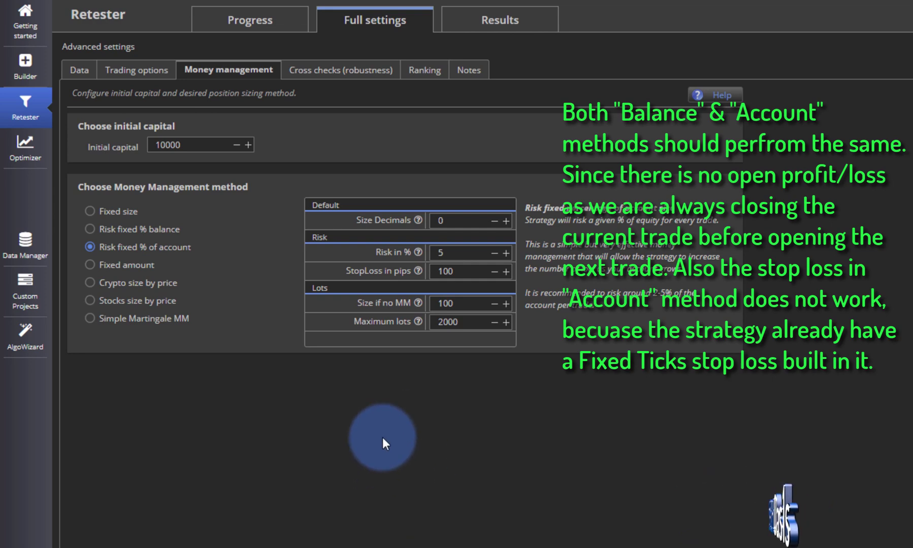
Choose the Fixed amount money management method and show Strategy 0.1820's trades in the Fixed amount databank
left_click(103, 264)
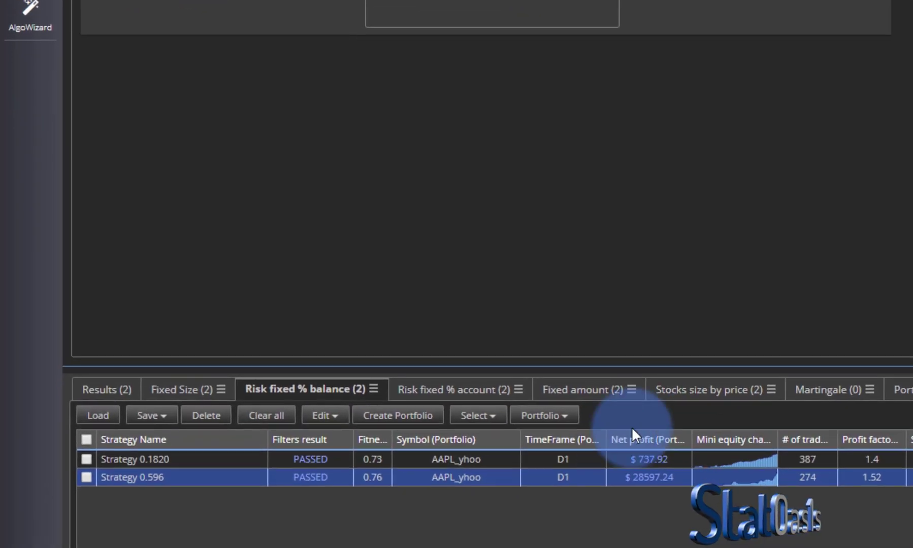
left_click(594, 394)
left_click(639, 456)
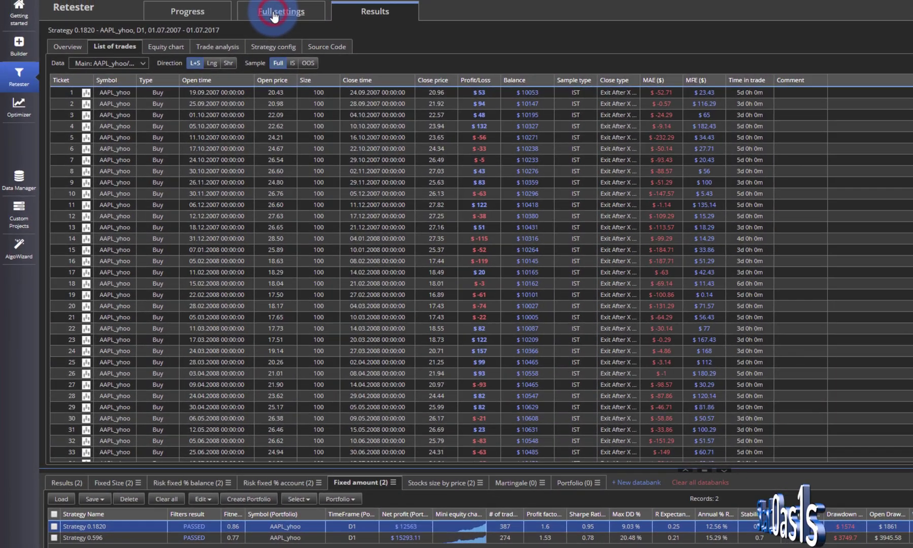
Check the Fixed amount money management settings, then inspect Strategy 0.596's trade sizes in the Fixed amount databank
left_click(274, 20)
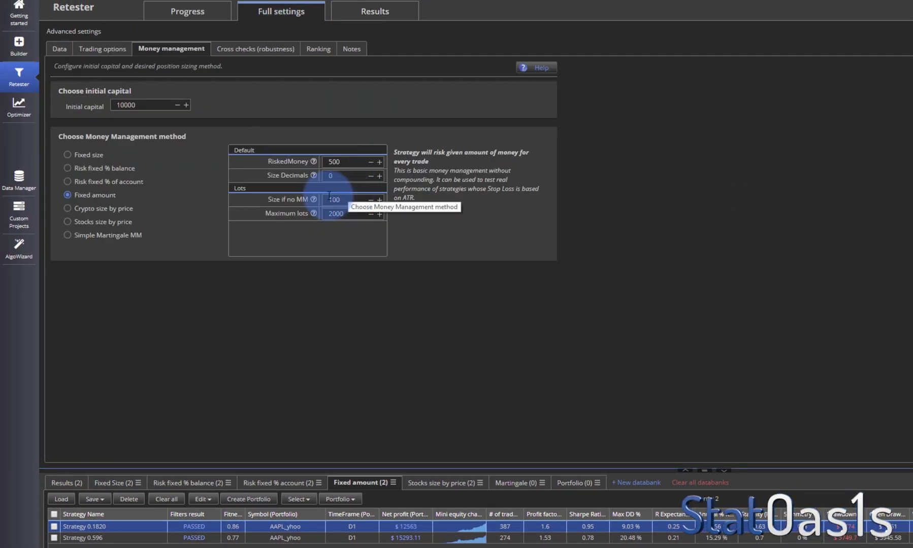
left_click(358, 12)
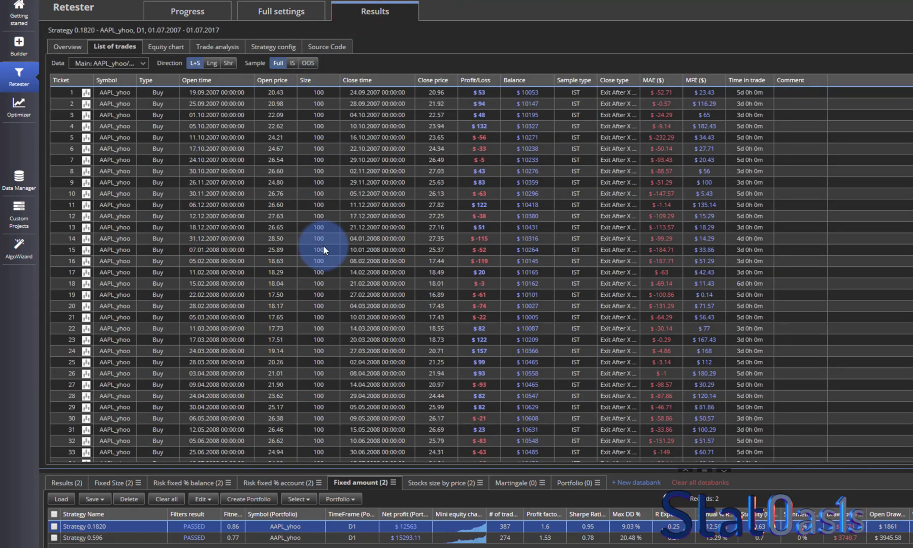
left_click(389, 540)
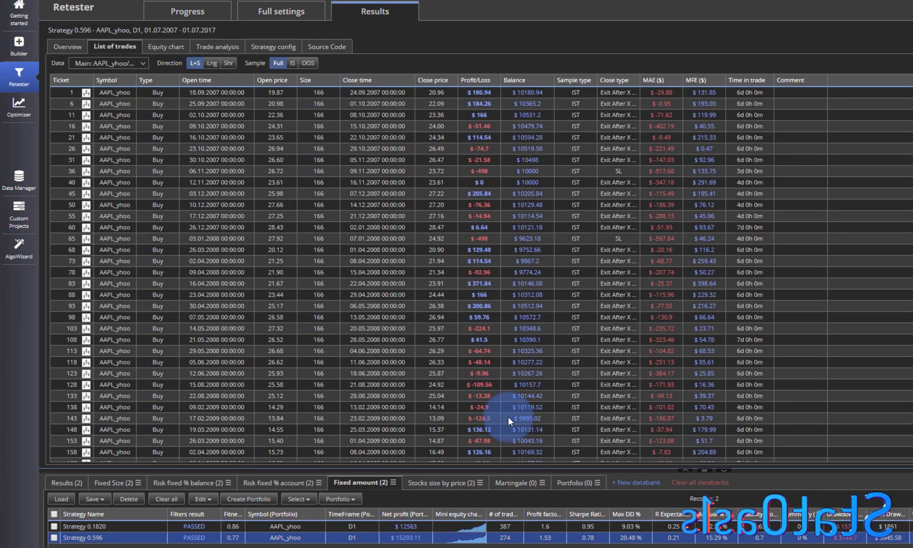
Clear Calculator and compute the risked money per trade as 10000 × 0.05
key("alt+Tab")
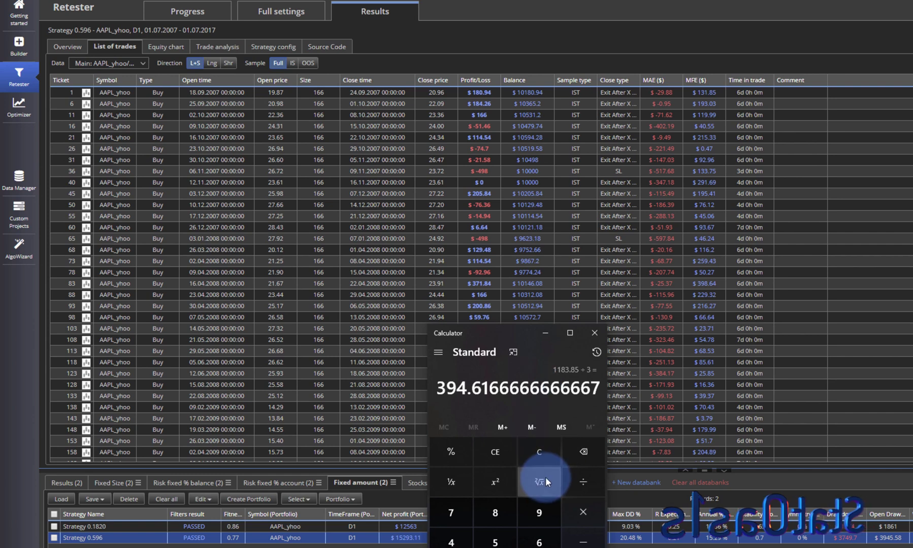
left_click(537, 456)
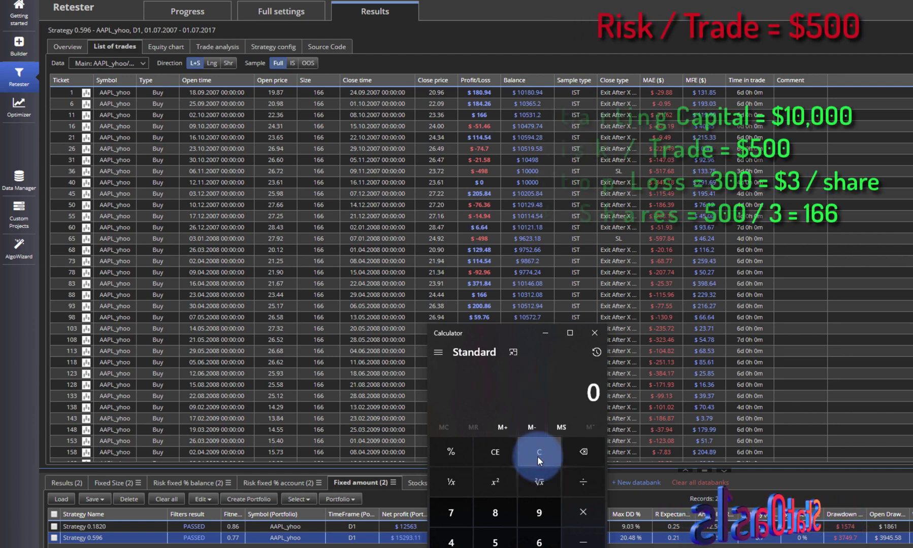
type("10000")
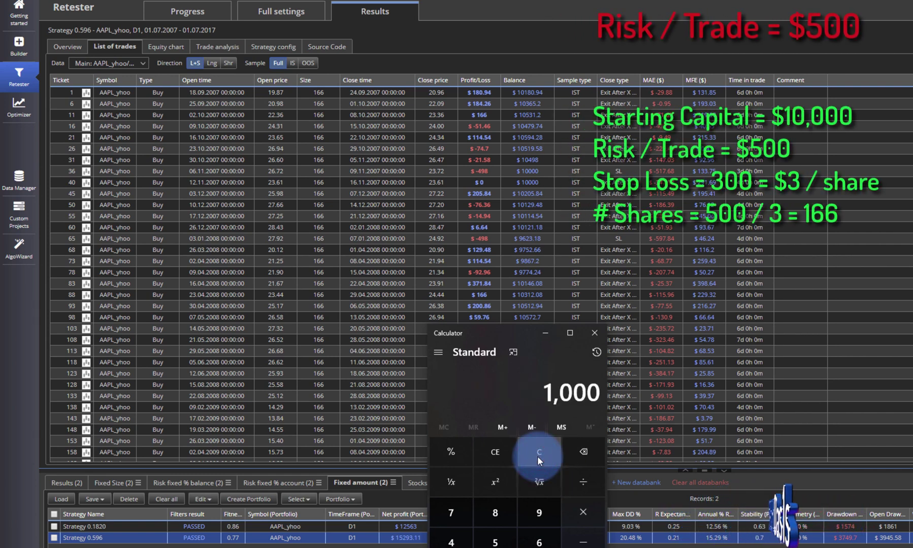
type("*0.05")
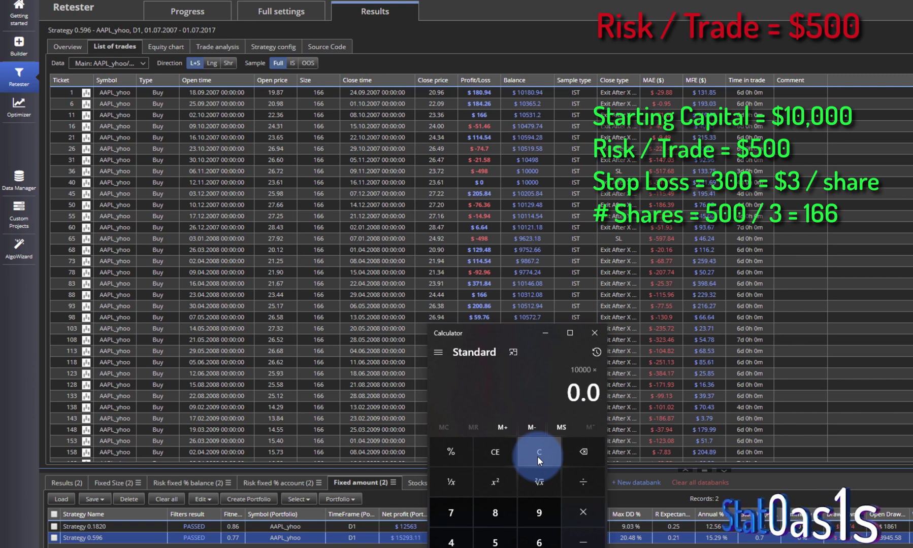
key("Return")
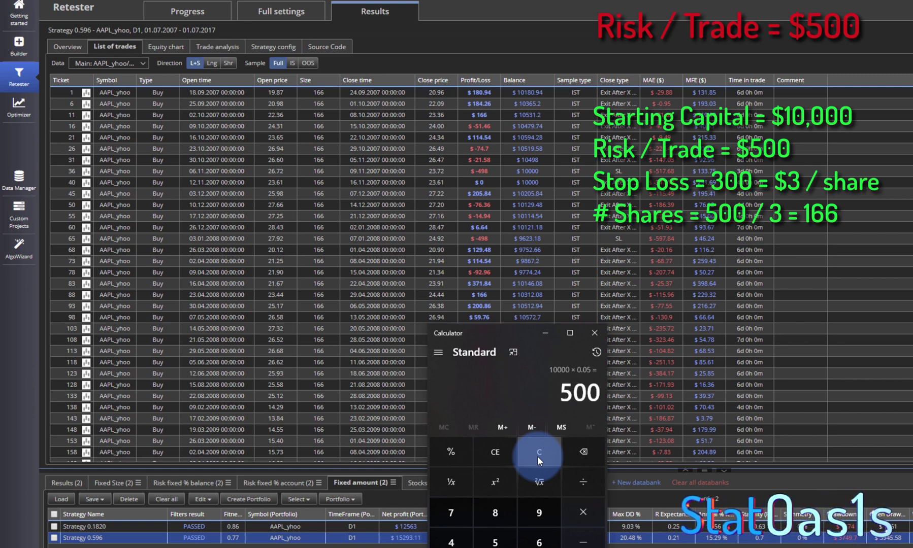
Compare the RiskedMoney setting of the Fixed amount method with the Calculator result and return to Strategy 0.596's trade list
left_click(281, 11)
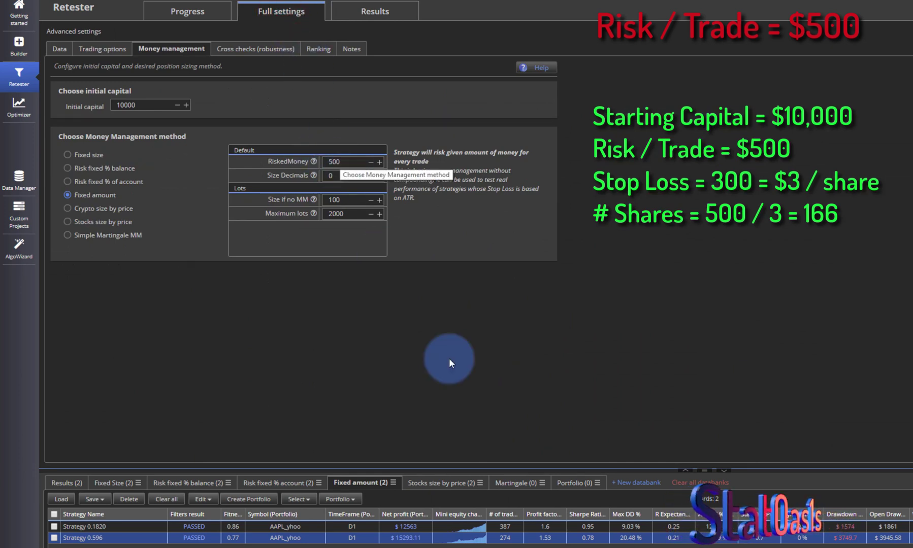
key("alt+Tab")
left_click(537, 424)
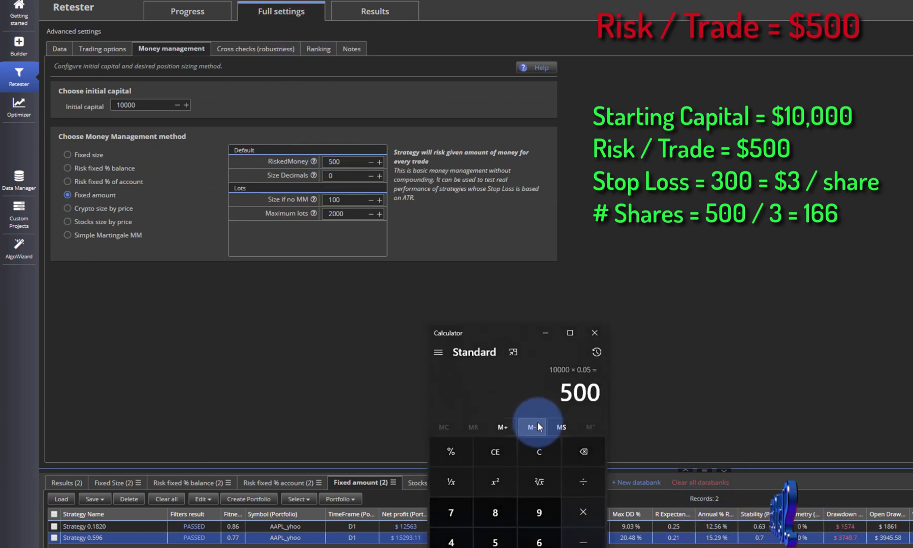
left_click(540, 418)
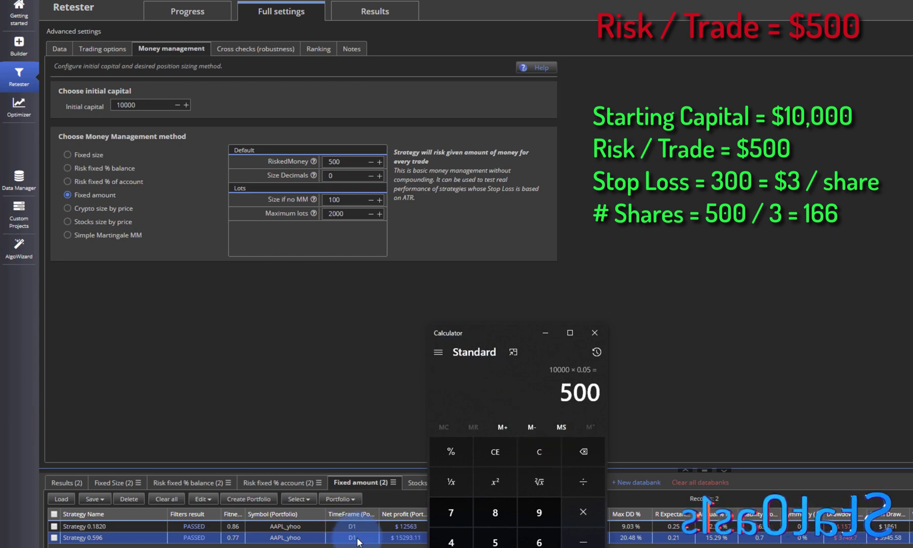
left_click(324, 96)
left_click(374, 12)
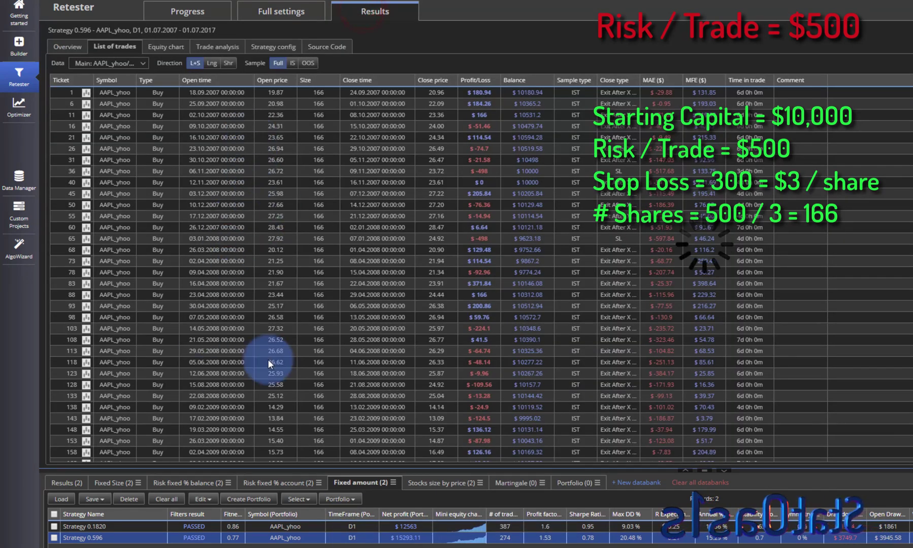
Divide the risked money of 500 by 3 in Calculator to get Strategy 0.596's share count
key("alt+Tab")
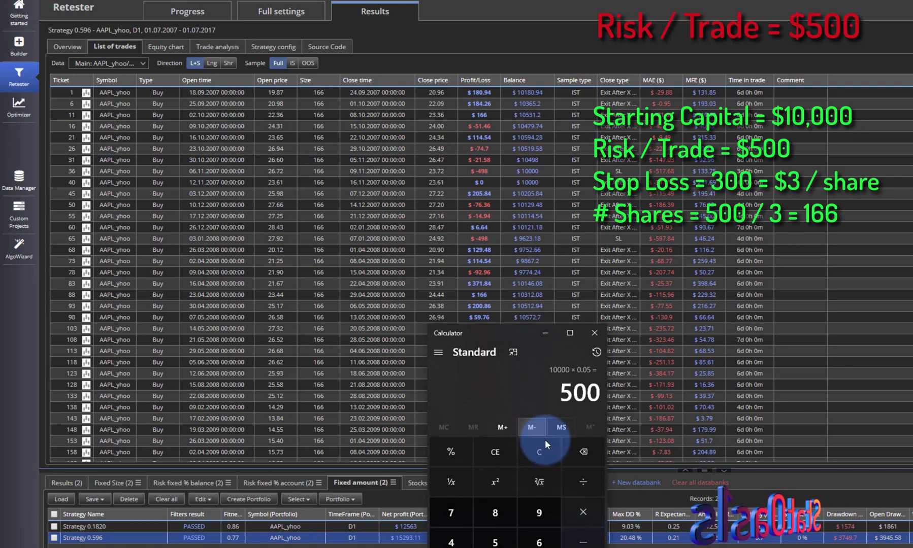
left_click(582, 486)
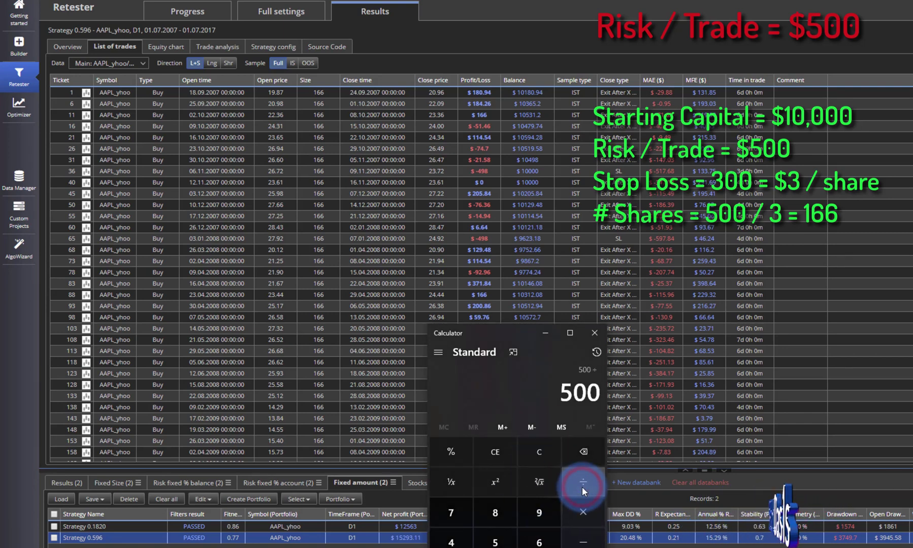
type("3")
key("Return")
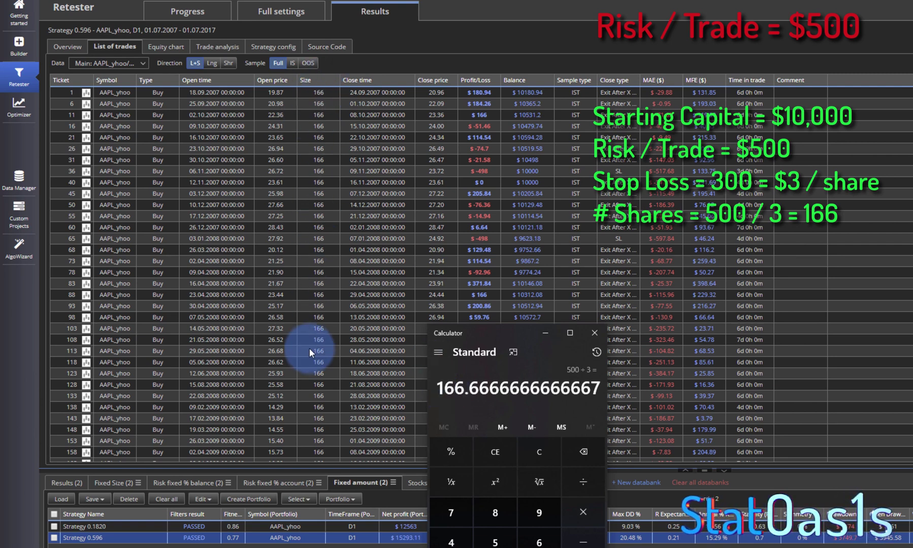
Inspect the trade sizes of Strategy 0.1820 in the Fixed amount databank and Strategy 0.596 in Stocks size by price
left_click(302, 526)
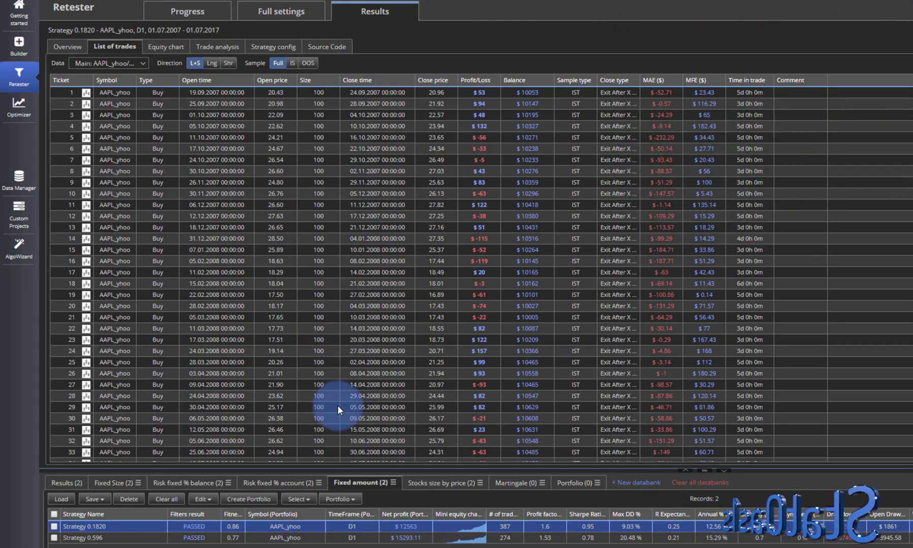
left_click(438, 486)
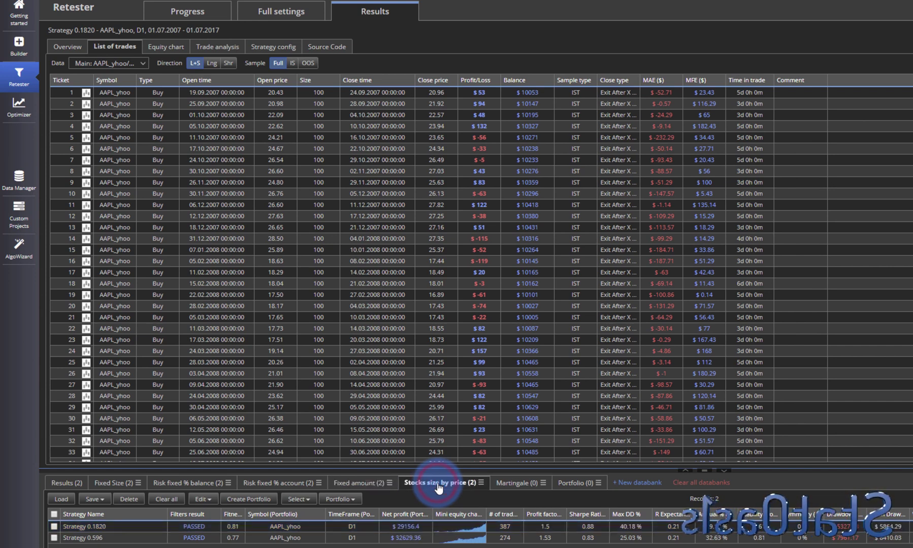
left_click(303, 538)
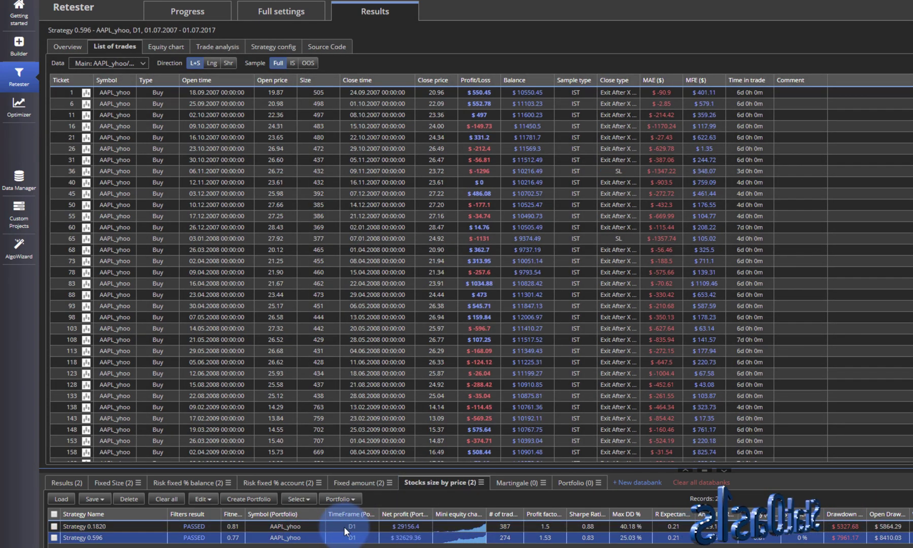
Clear Calculator and divide the 11517 account balance by 26.77 to check Strategy 0.596's trade size
key("alt+Tab")
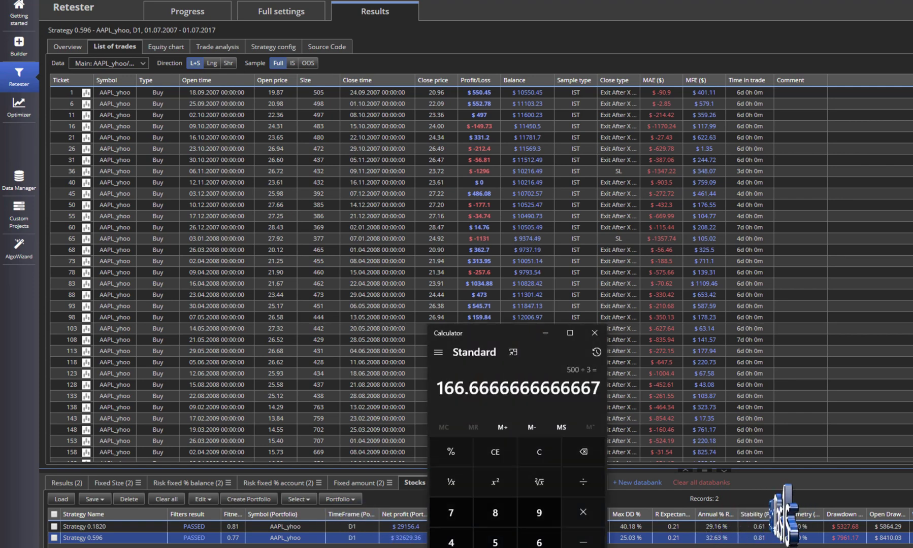
left_click(534, 451)
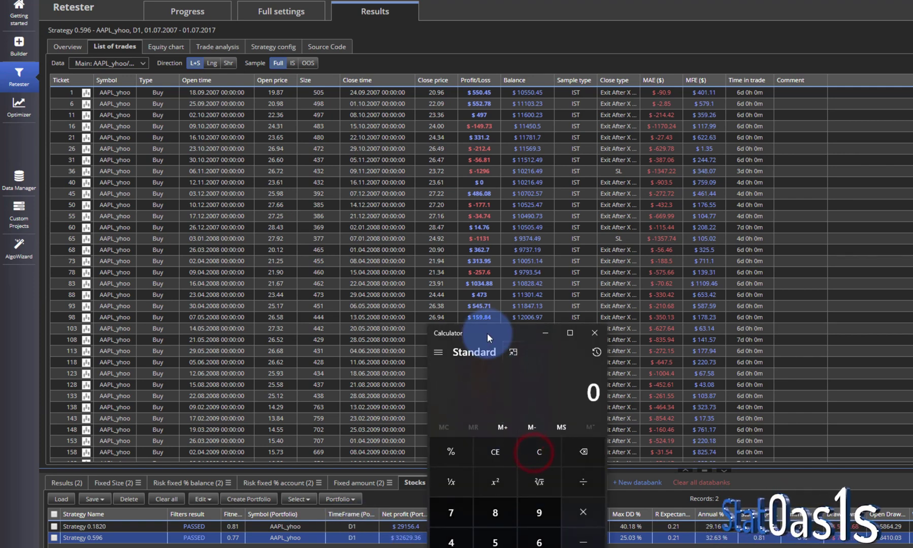
left_click_drag(487, 333, 467, 109)
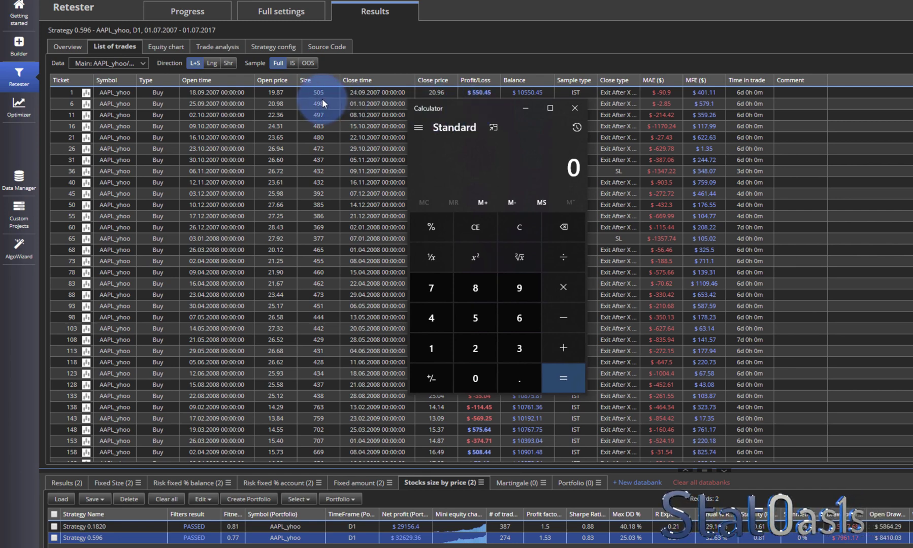
left_click_drag(483, 107, 476, 348)
left_click(522, 533)
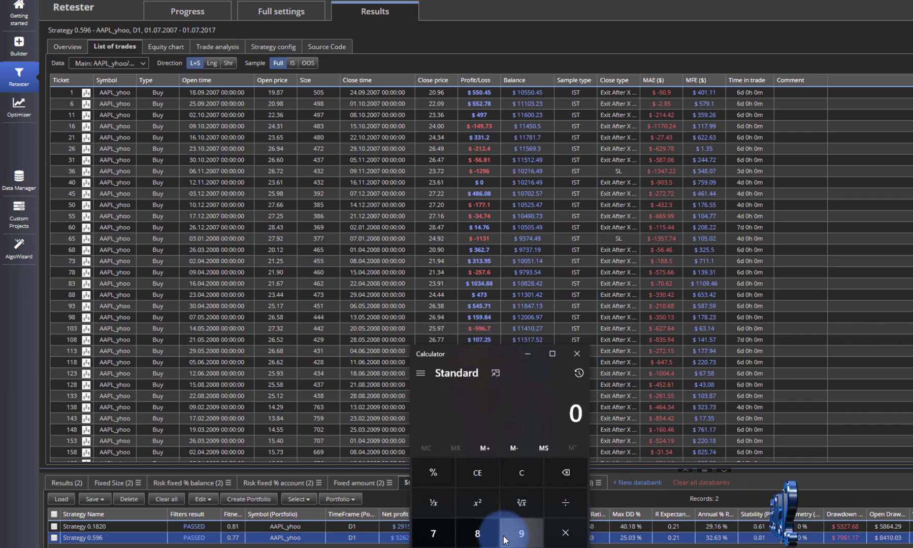
left_click(521, 473)
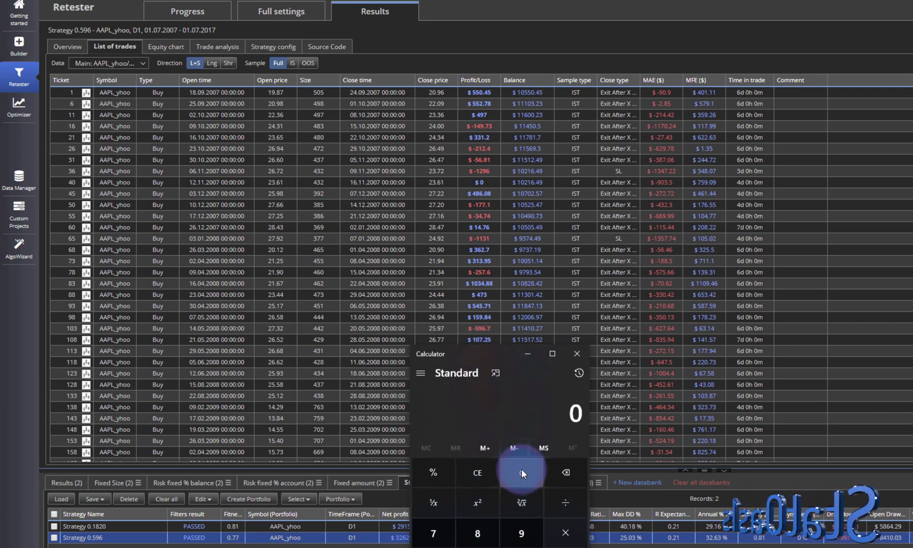
type("11,517")
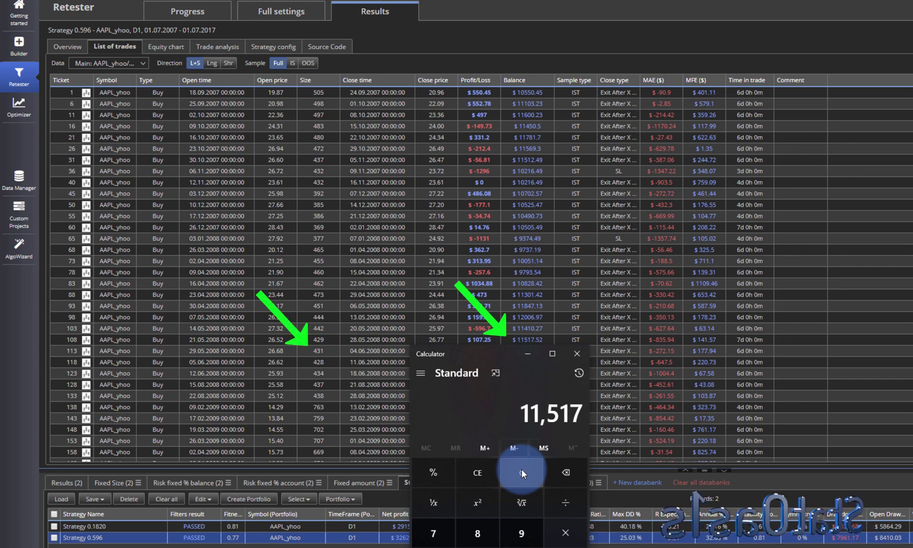
type("/26.")
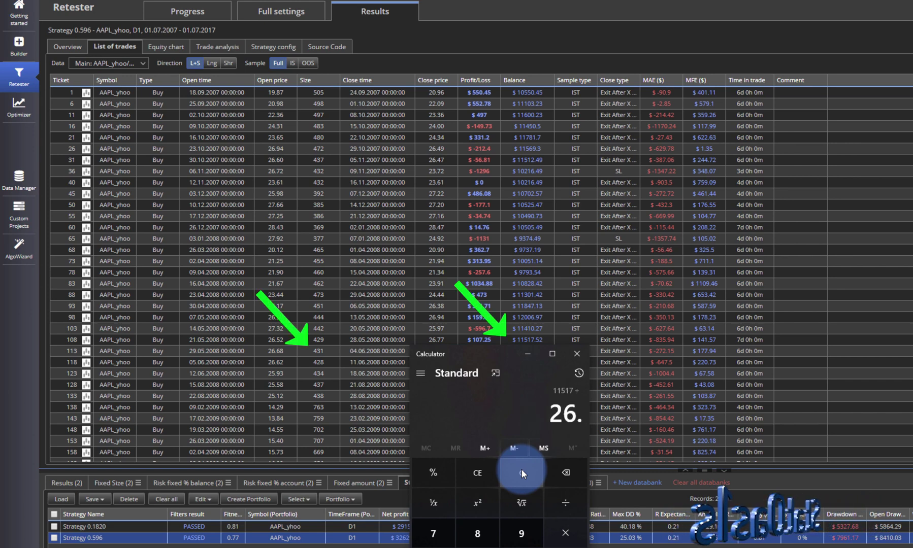
type("77")
key("Return")
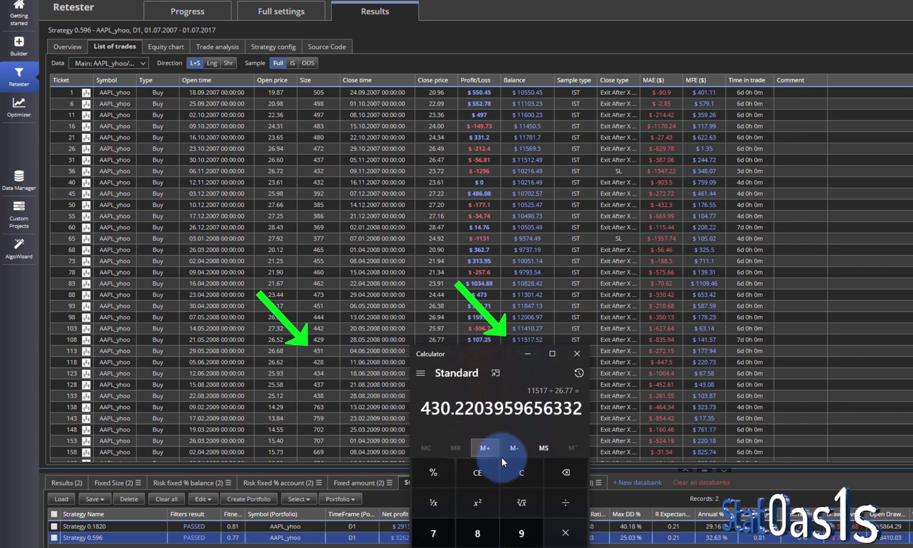
Recalculate the position size in Calculator as 11517 ÷ 26.28
left_click(521, 475)
type("1")
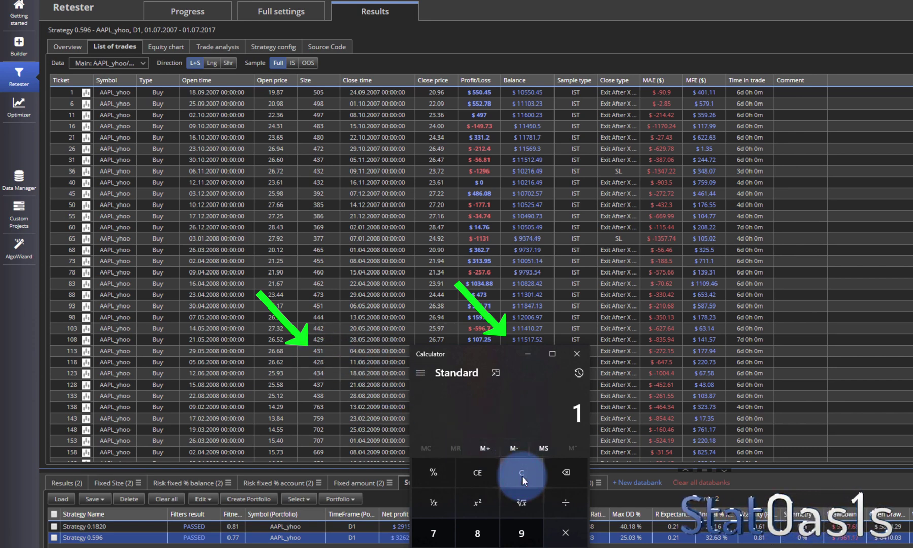
type("1517")
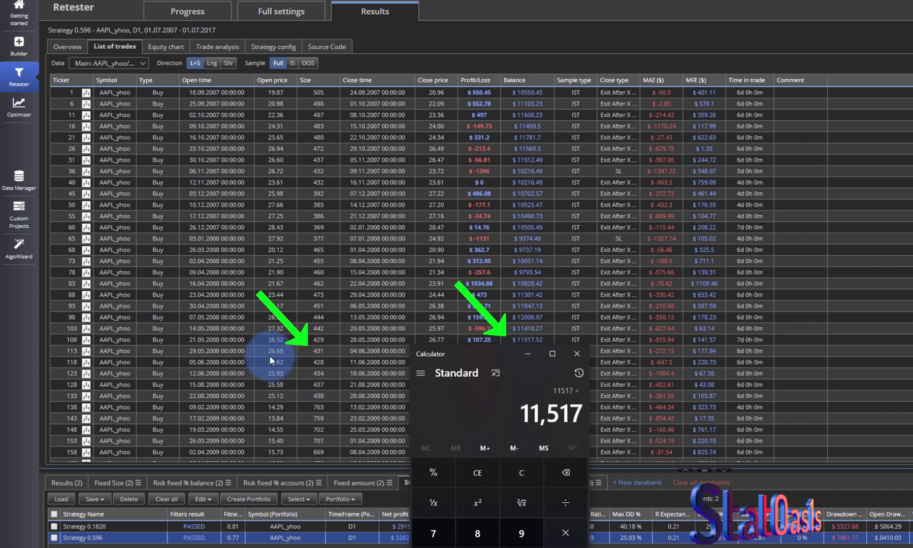
type("/26.28")
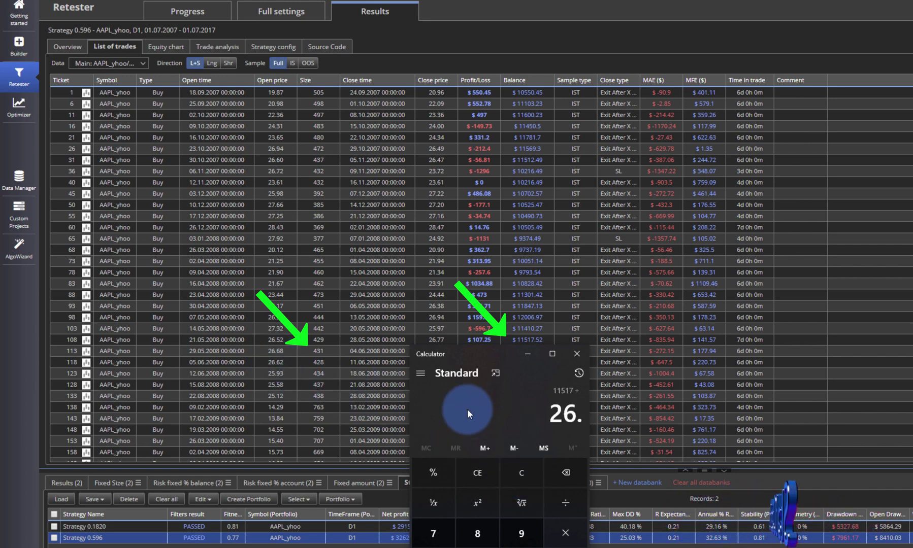
key("Return")
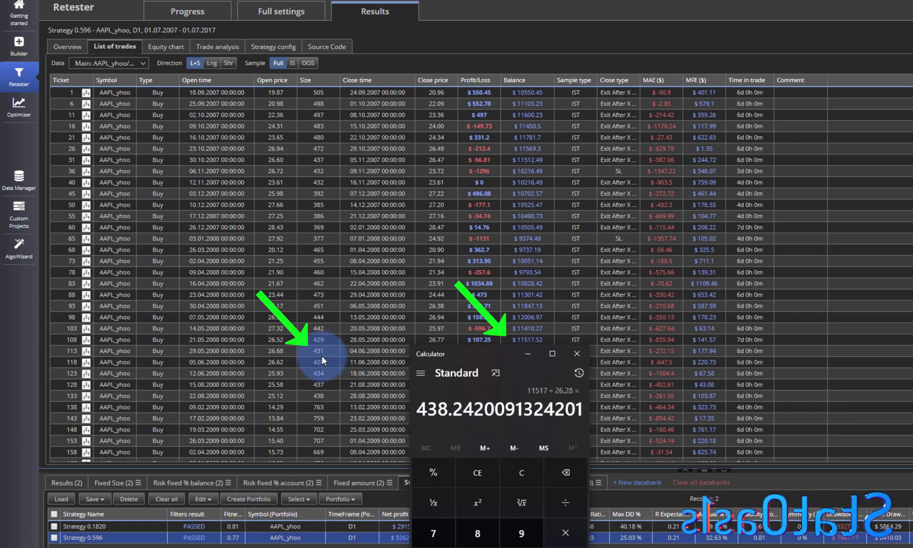
Compare the trade lists of Strategy 0.1820 and Strategy 0.596, examining how size changes with price through the 2015–2016 trades
left_click(352, 527)
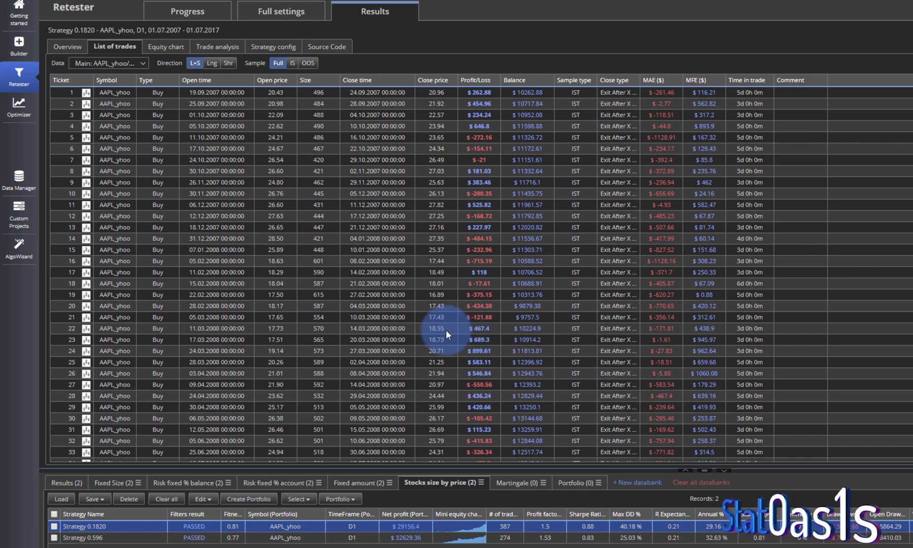
left_click(353, 538)
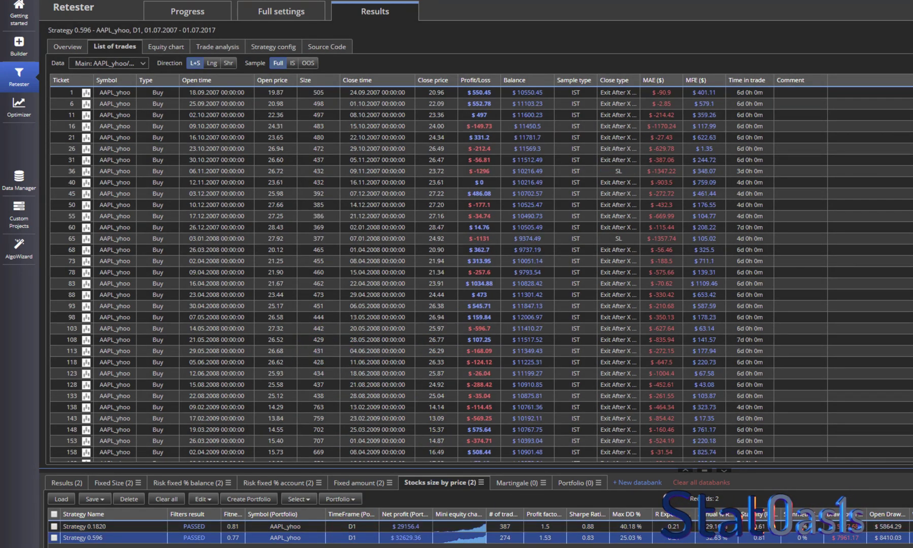
key("alt+Tab")
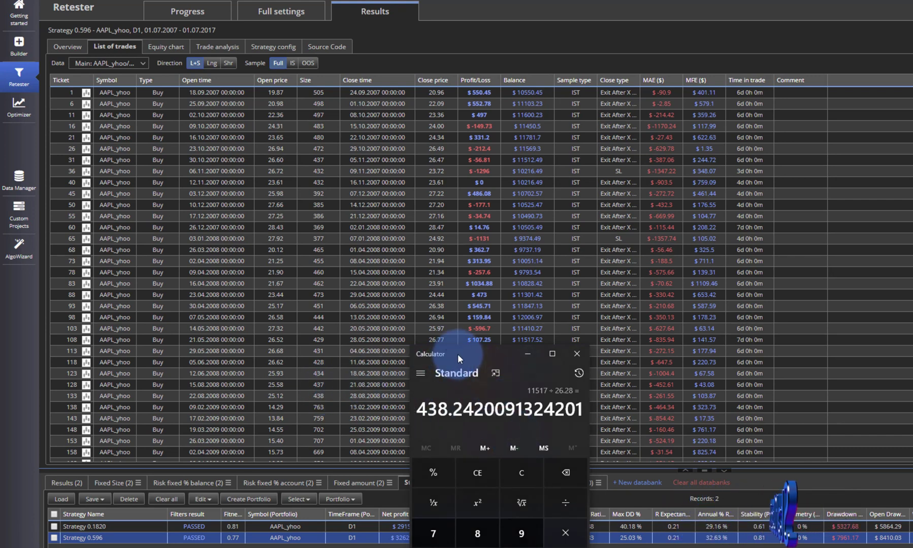
scroll(356, 303, "down", 20)
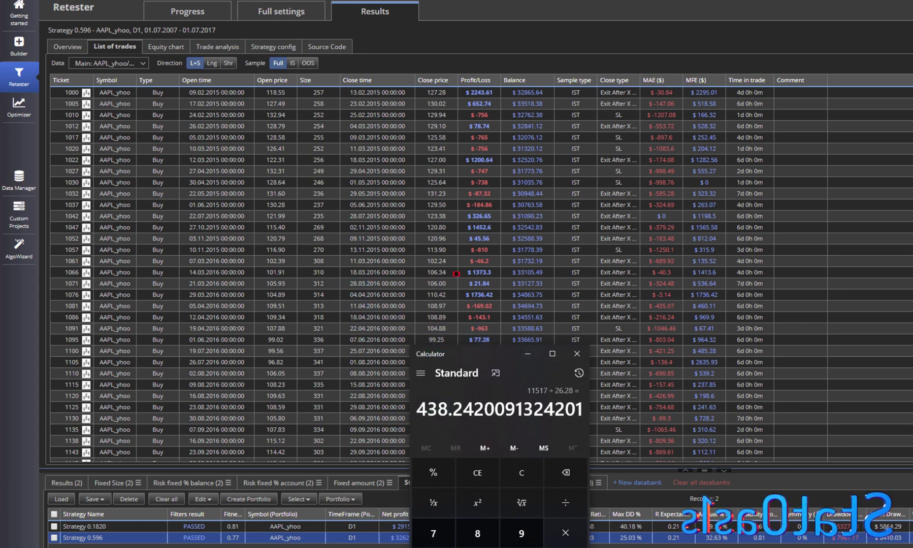
key("alt+Tab")
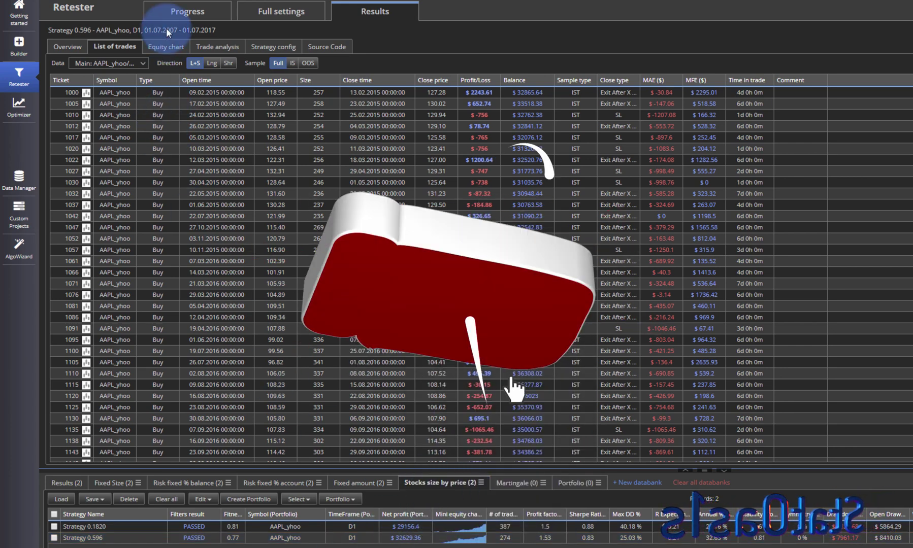
Switch to the Builder's full settings and clear all strategies from its Results databank
left_click(173, 11)
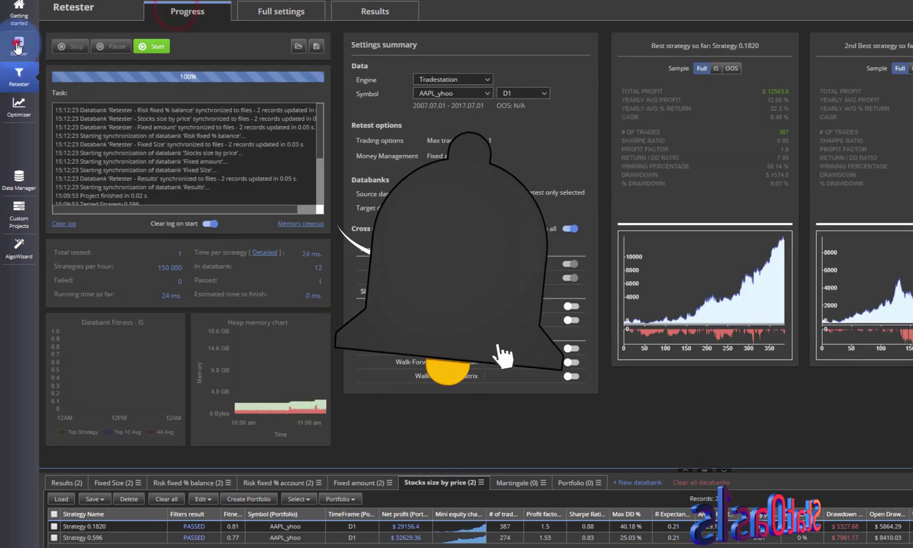
left_click(18, 44)
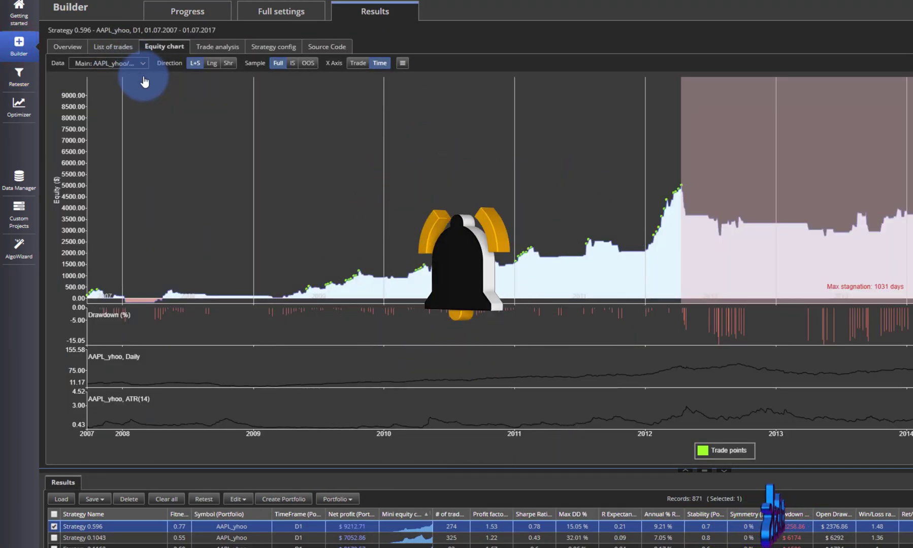
left_click(272, 14)
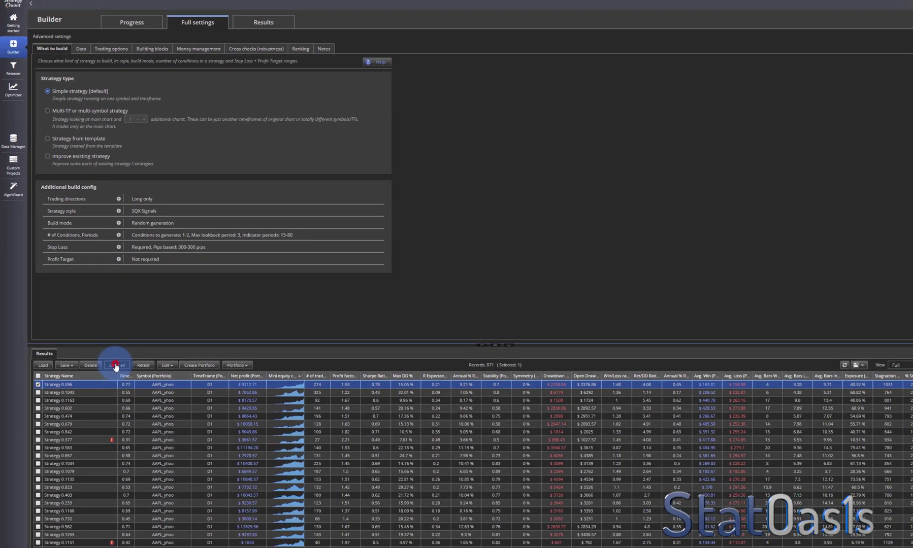
left_click(165, 478)
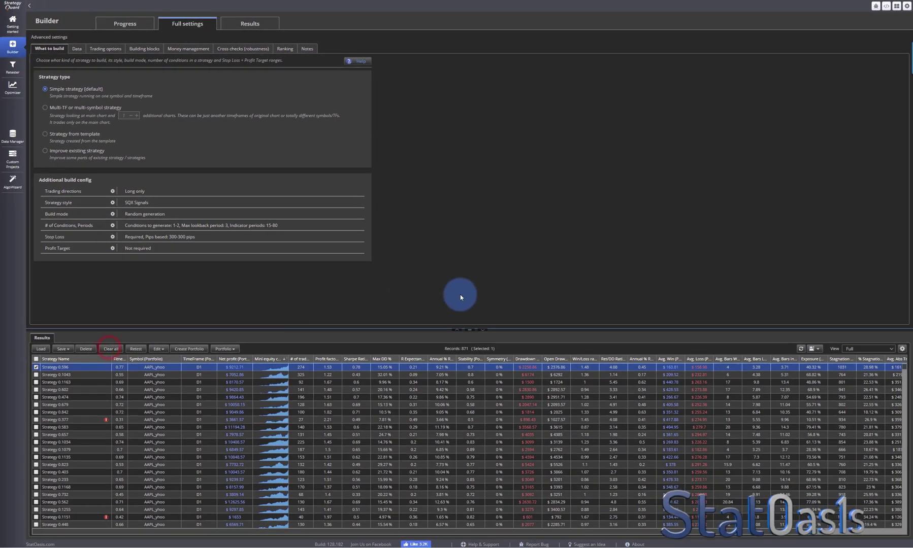
left_click(551, 292)
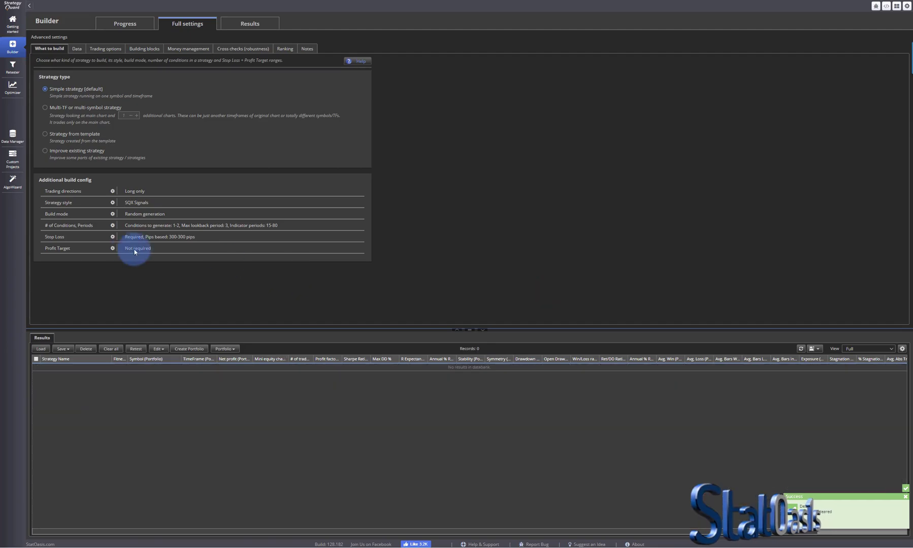
Change the required stop loss from fixed pips to ATR-based and save the stop loss settings
left_click(113, 238)
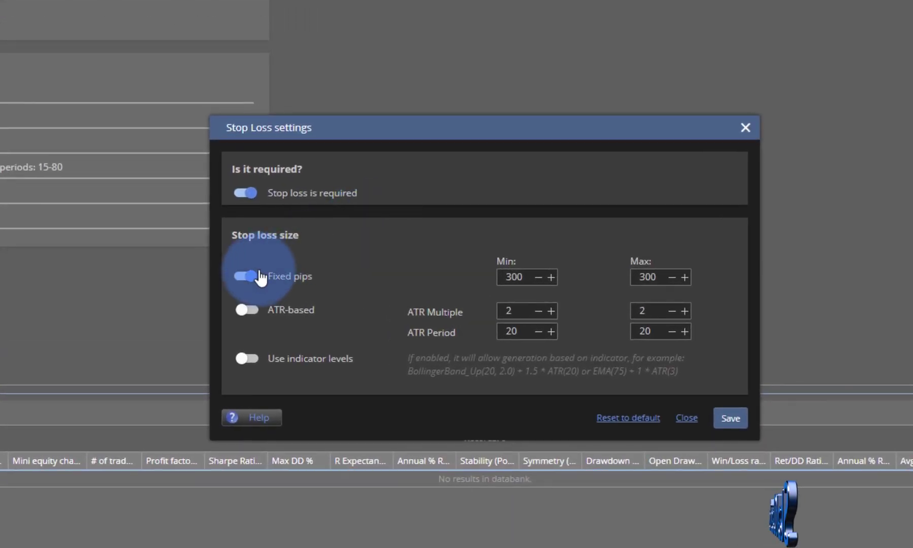
left_click(247, 277)
left_click(248, 311)
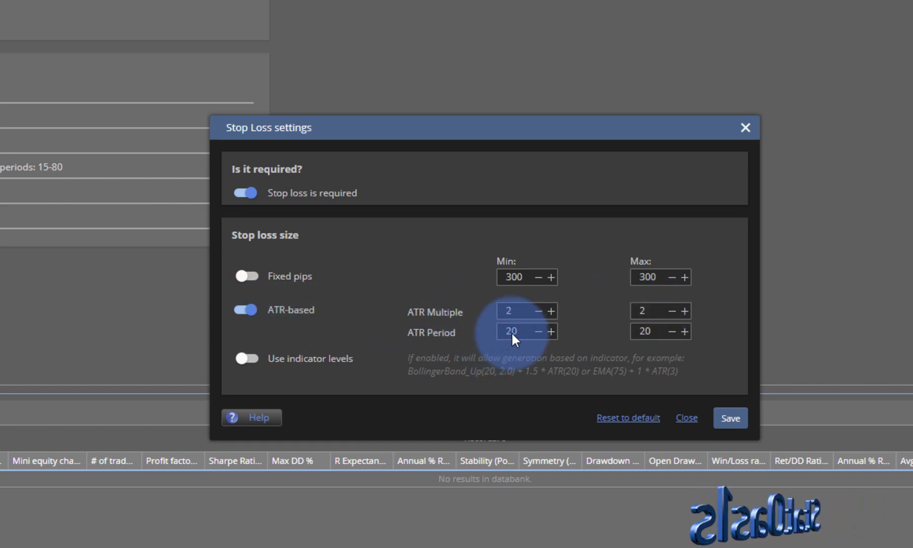
left_click(731, 418)
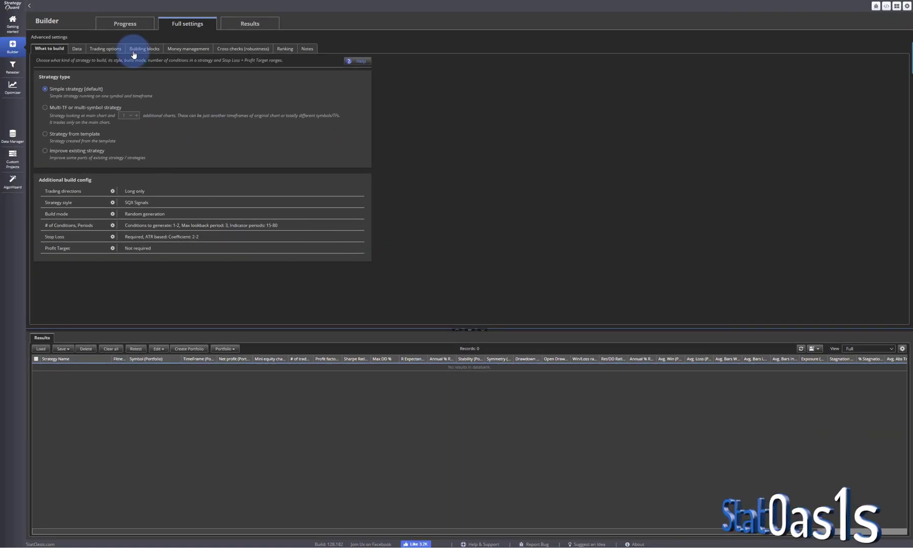
Build new strategies and open Strategy 0.382's equity chart from the results sorted by mini equity chart
left_click(120, 24)
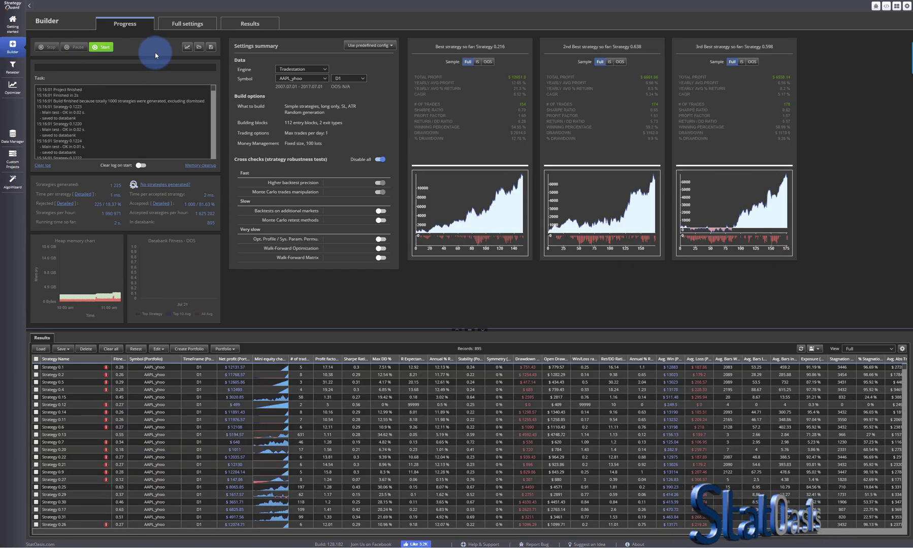
left_click(273, 359)
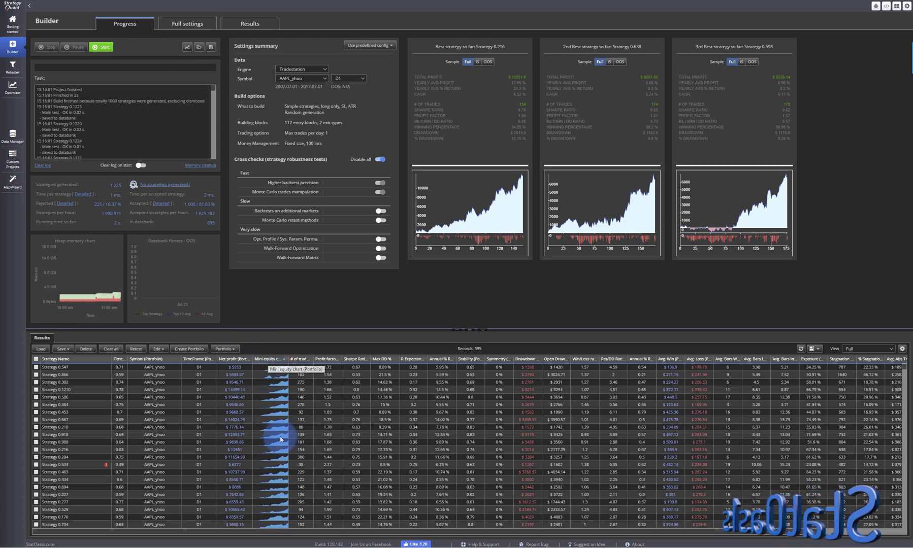
double_click(266, 385)
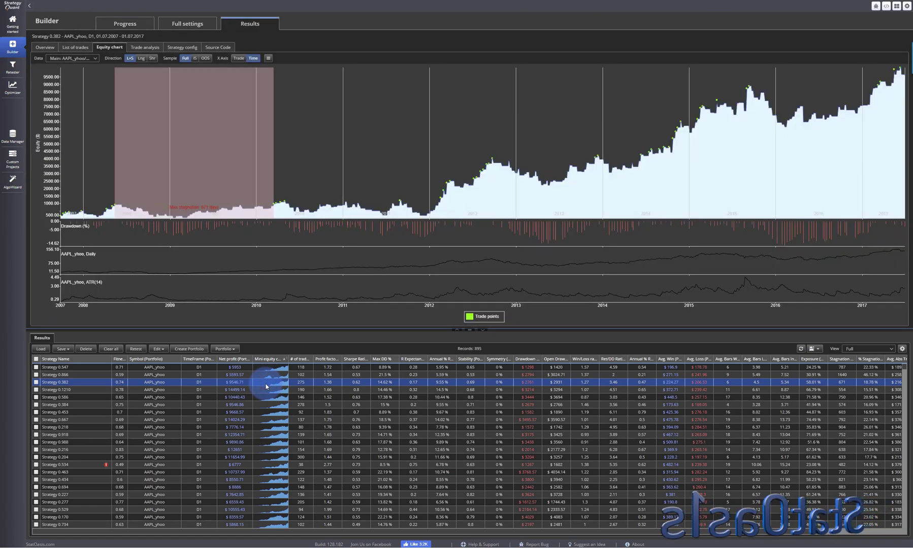
Copy Strategy 0.382 to the Retester with the current config applied, keeping the original in the Builder
left_click(35, 381)
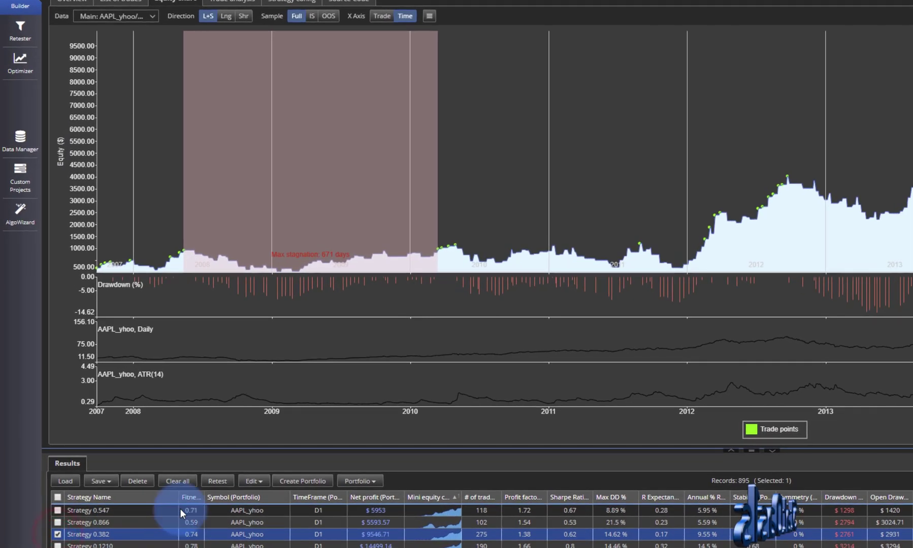
left_click(217, 481)
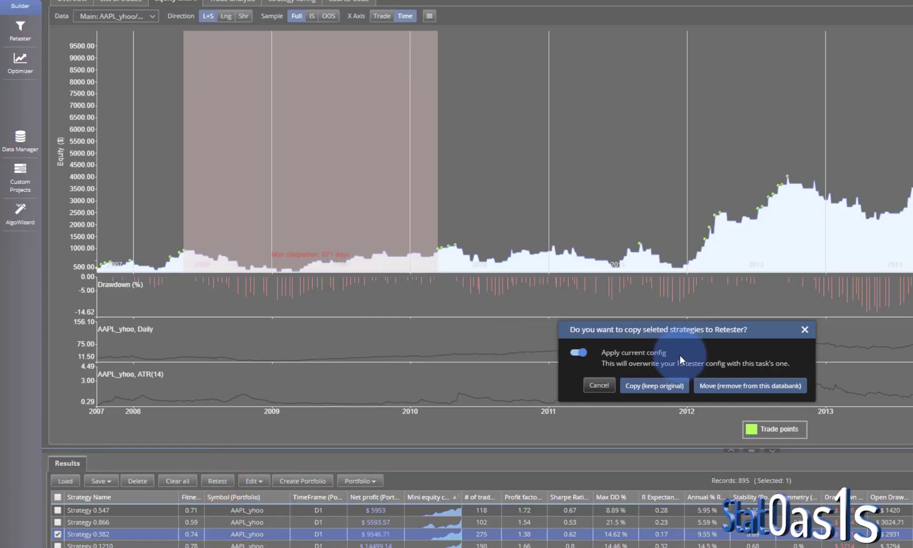
left_click(649, 387)
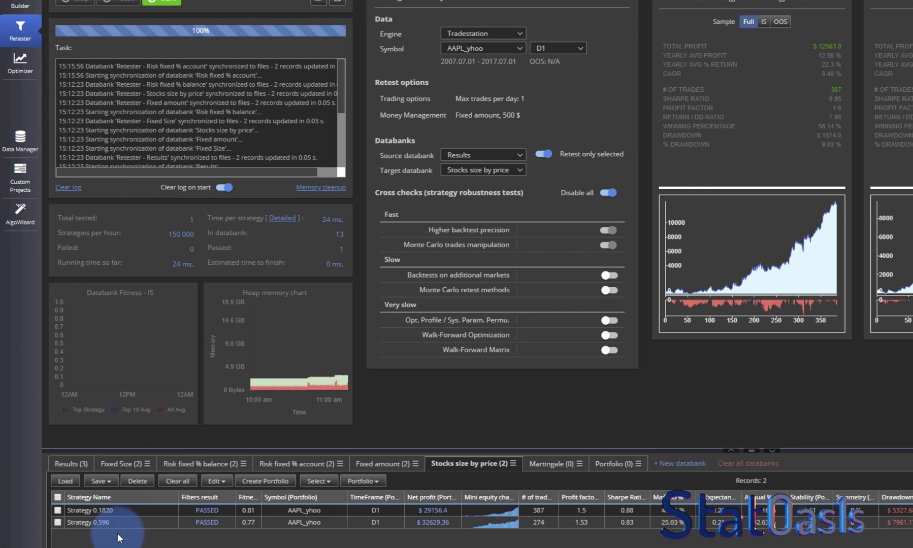
Select Strategy 0.382 in the Retester's Results databank for retesting and compare it with its Fixed Size entry
left_click(63, 464)
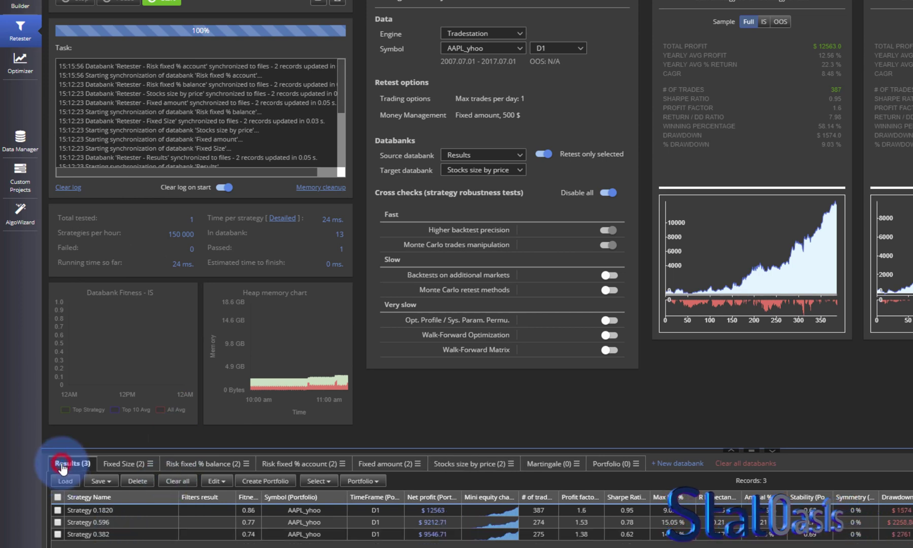
left_click(57, 535)
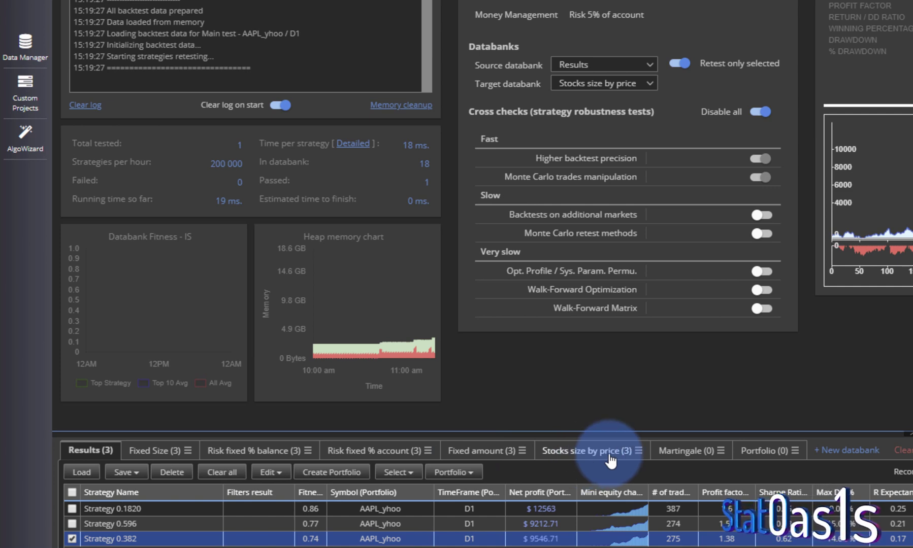
left_click(157, 457)
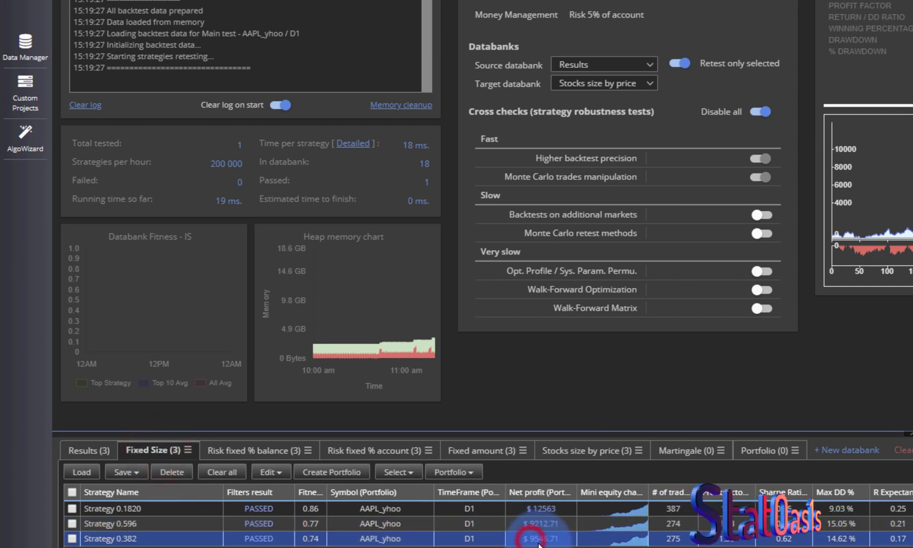
left_click(98, 452)
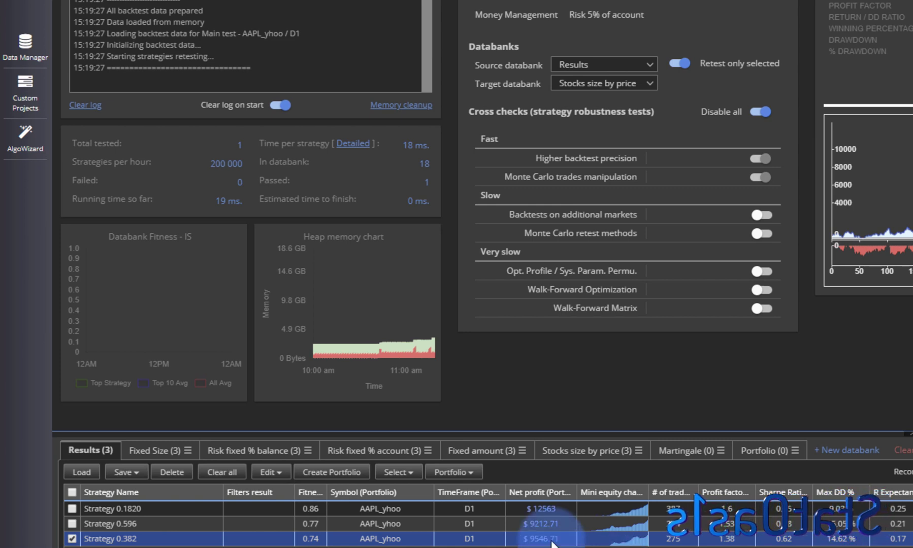
Open the Risk fixed % balance databank and compare the trade lists of Strategy 0.382 and Strategy 0.1820
left_click(250, 446)
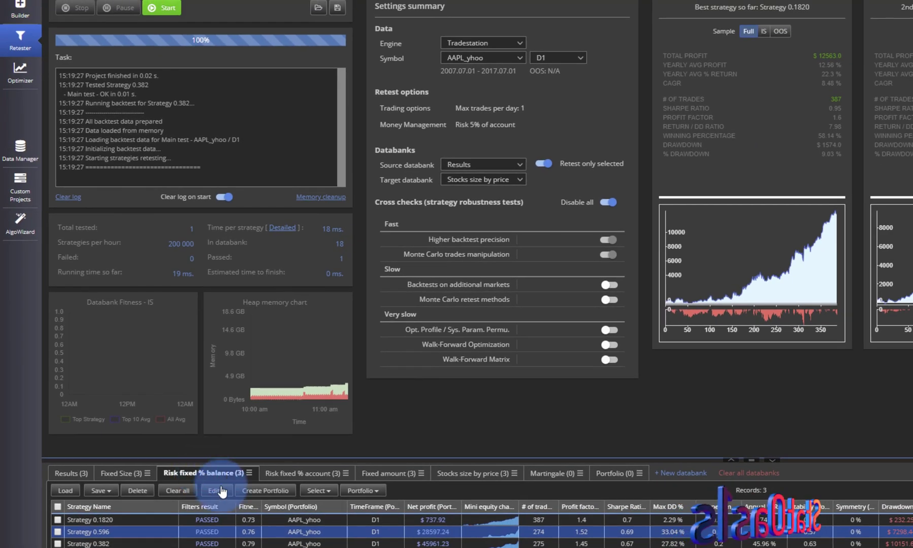
double_click(305, 544)
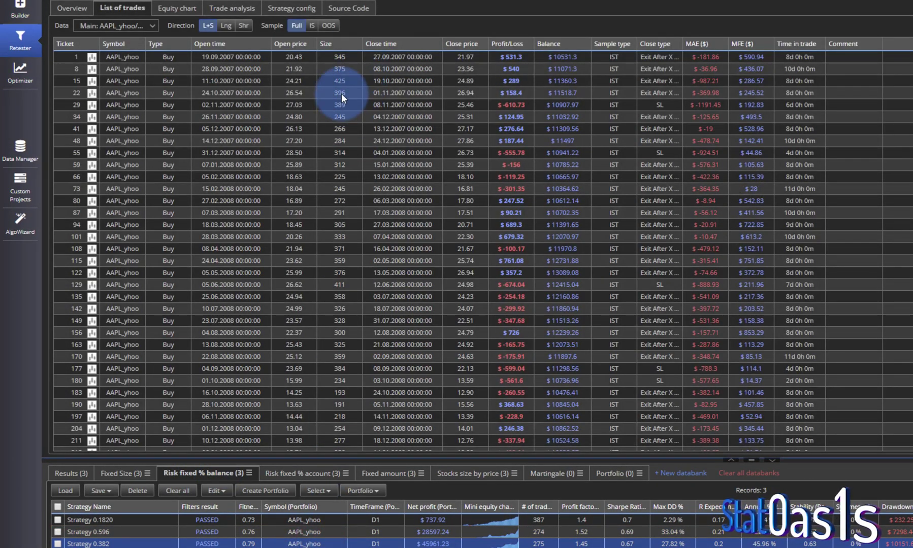
double_click(315, 520)
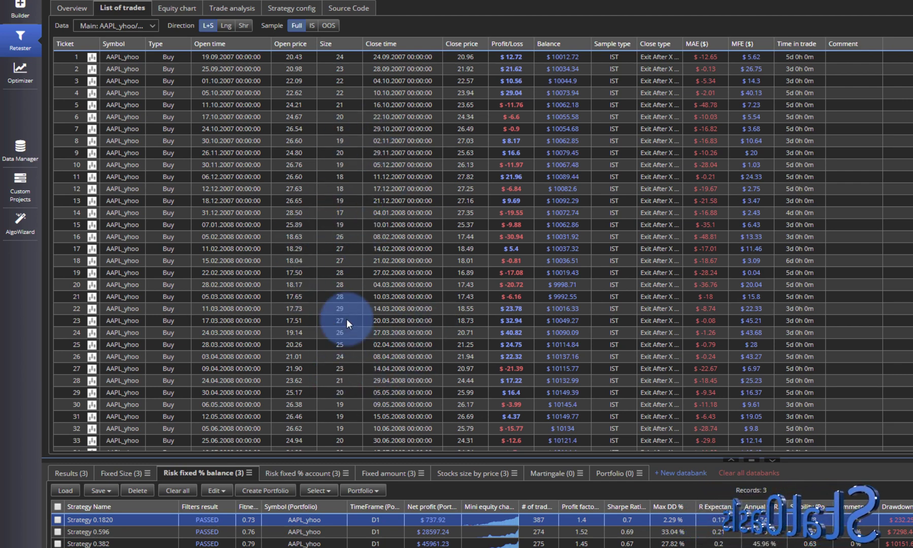
left_click(307, 532)
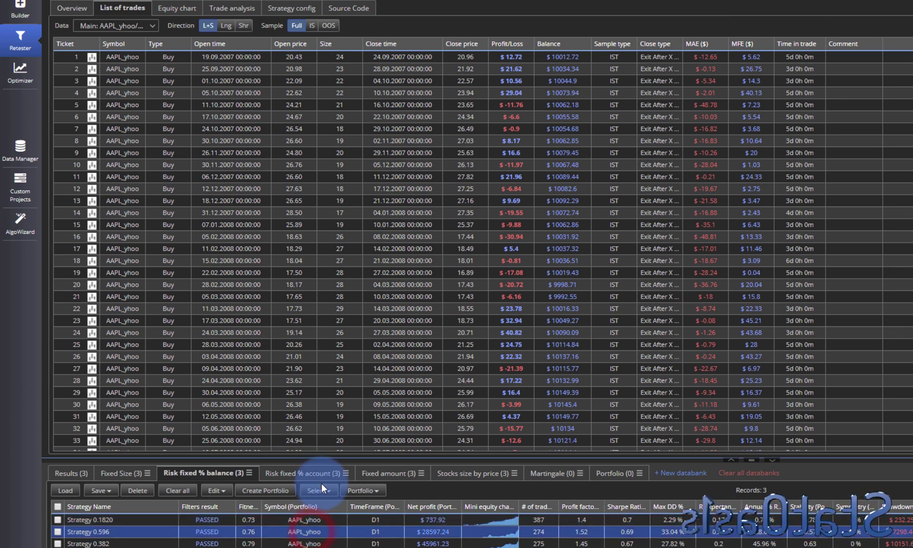
left_click(331, 543)
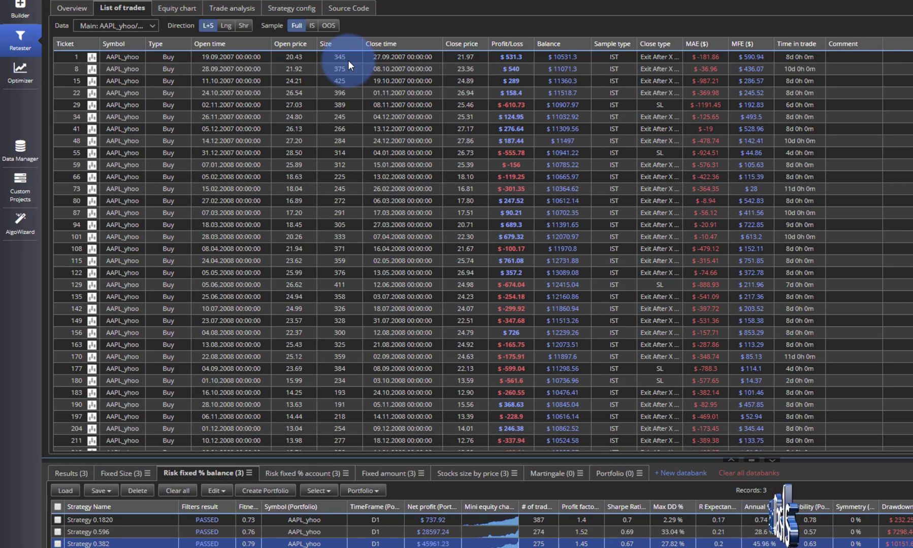
Examine Strategy 0.382's pseudo source code, highlighting the StopLossCoef value and the ATR-based stop loss line of the long entry rule
left_click(348, 8)
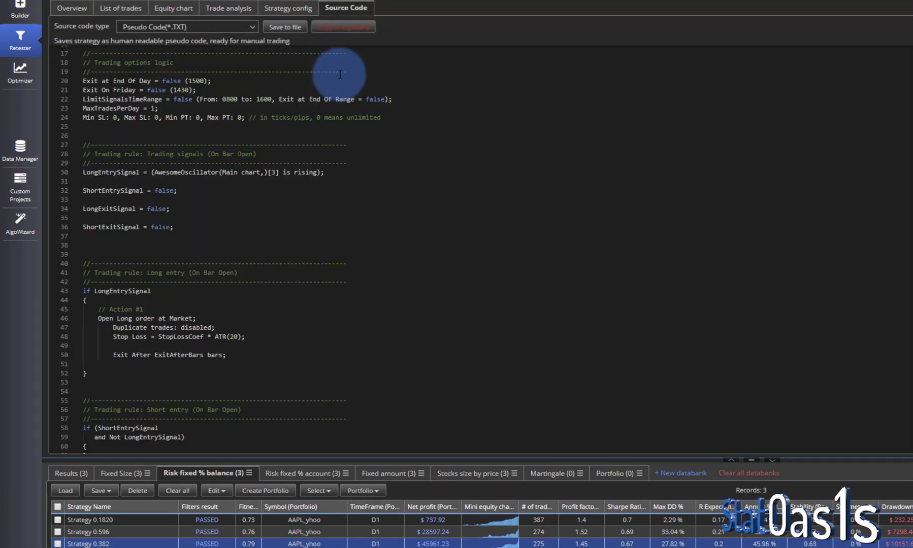
scroll(233, 161, "up", 5)
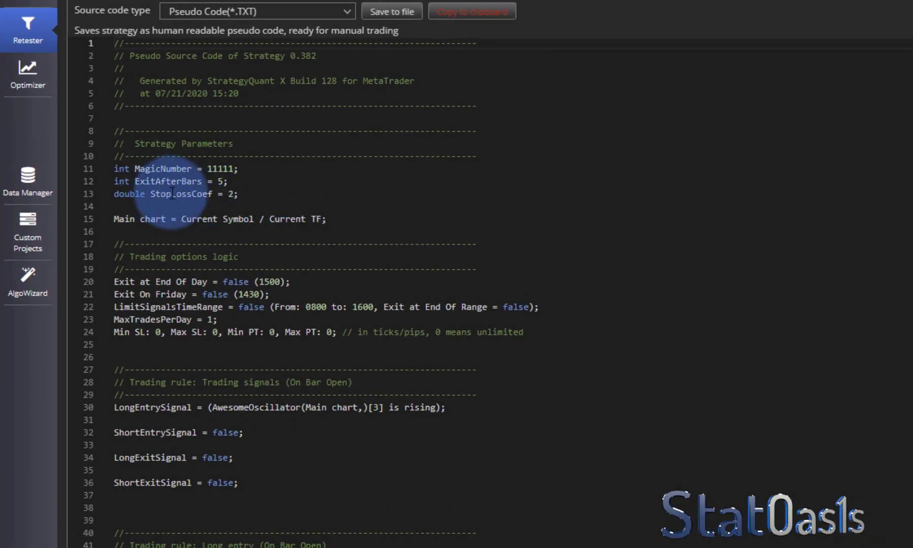
double_click(231, 194)
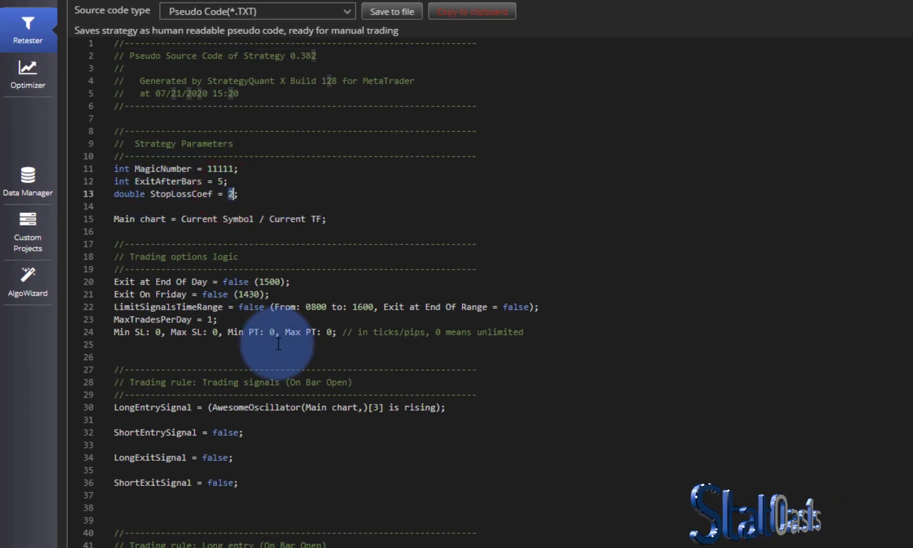
scroll(278, 344, "down", 5)
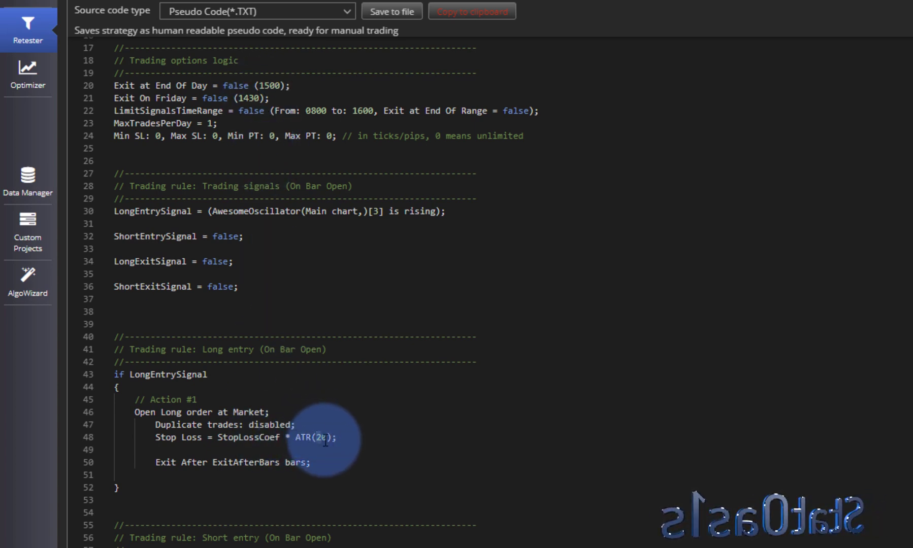
left_click_drag(325, 441, 155, 437)
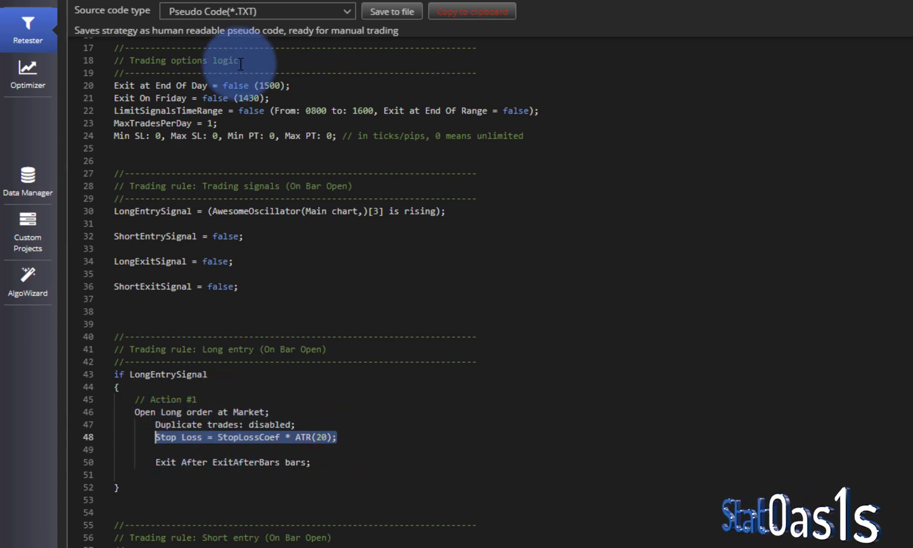
Return to Strategy 0.382's list of trades and place a cleared Calculator window over it without covering the Size column
left_click(166, 1)
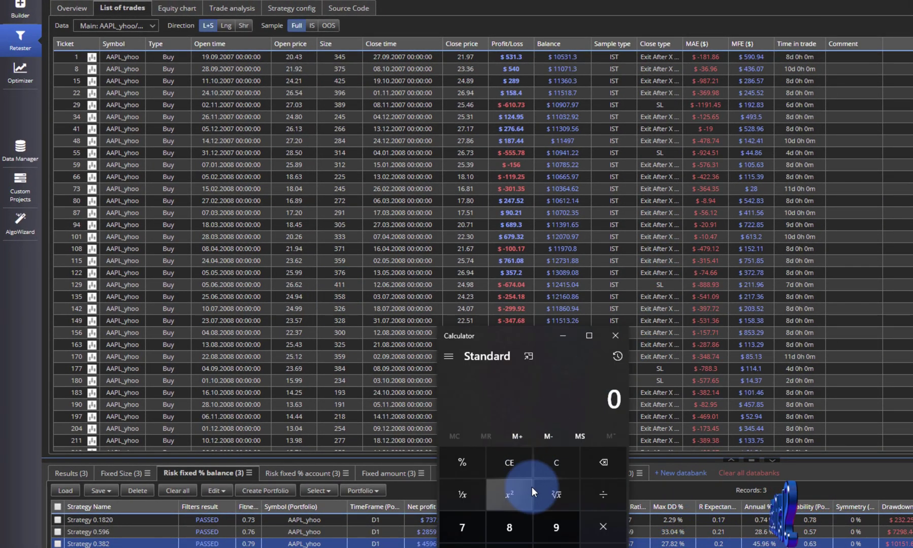
left_click(562, 463)
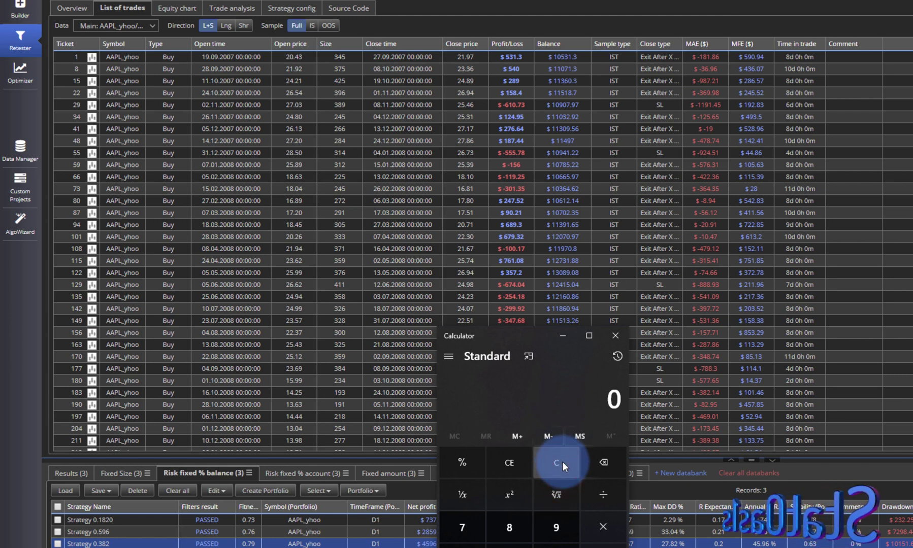
left_click_drag(515, 337, 532, 82)
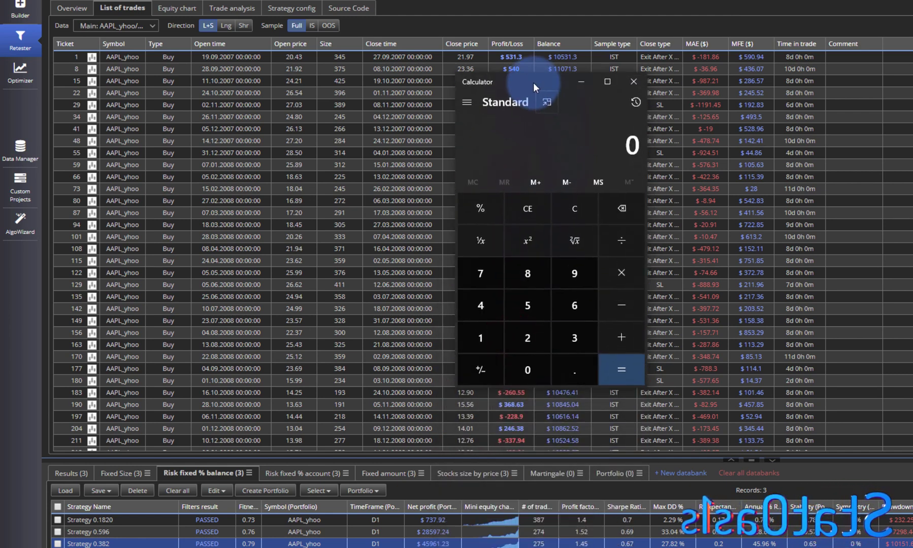
type("10")
type("000")
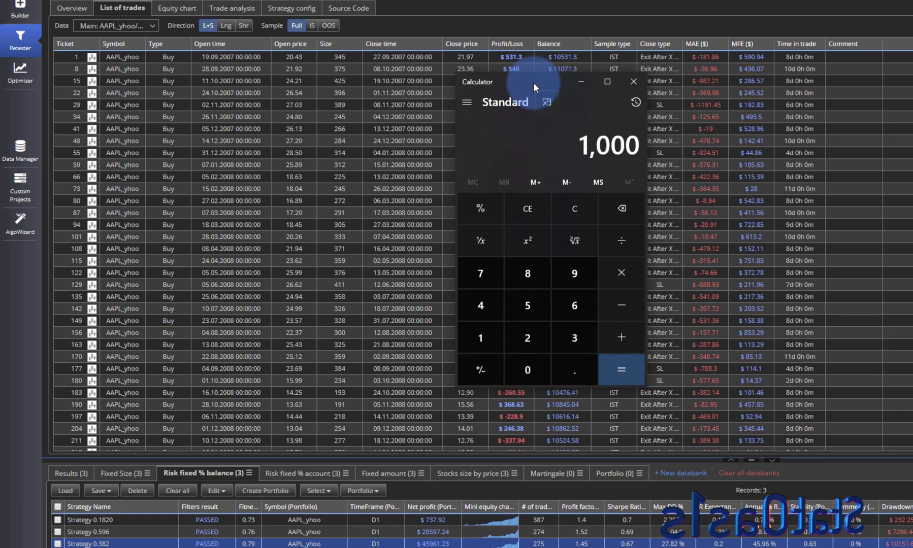
type("*0.05")
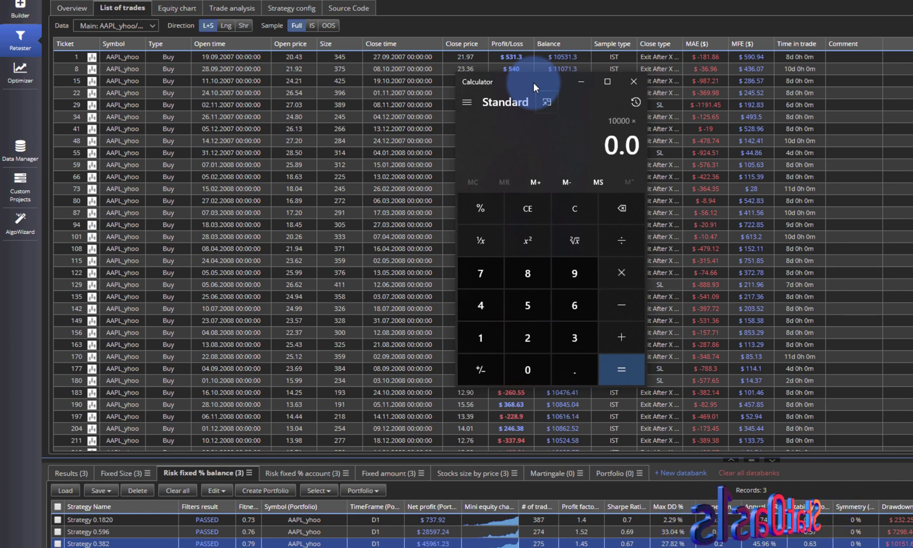
key("Return")
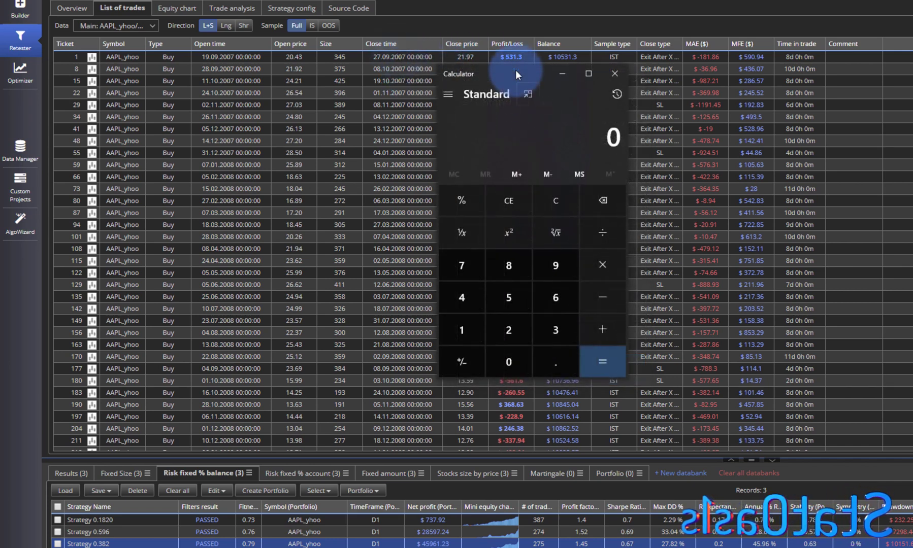
Calculate the stop loss distance per share as 10000 × 0.05, divided by the first trade's size of 345
left_click_drag(516, 71, 513, 74)
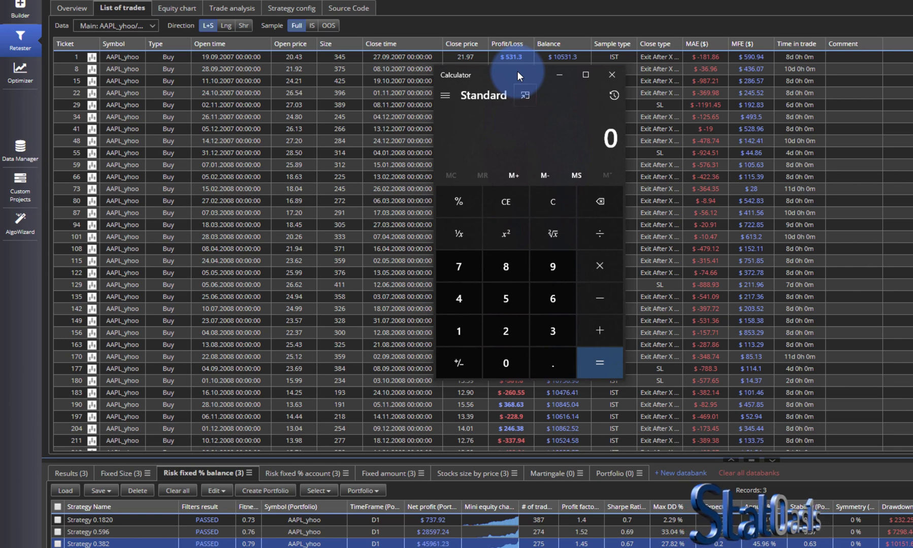
type("10000")
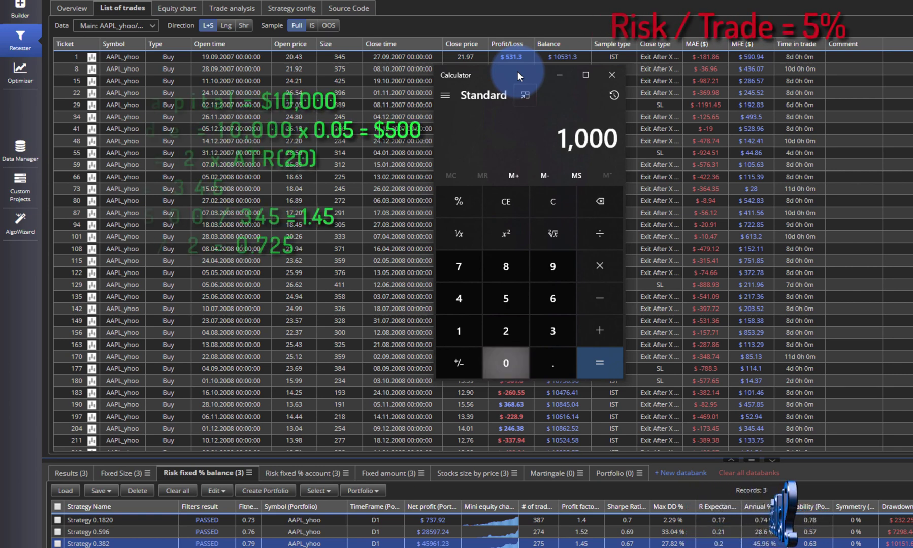
type("*0.05")
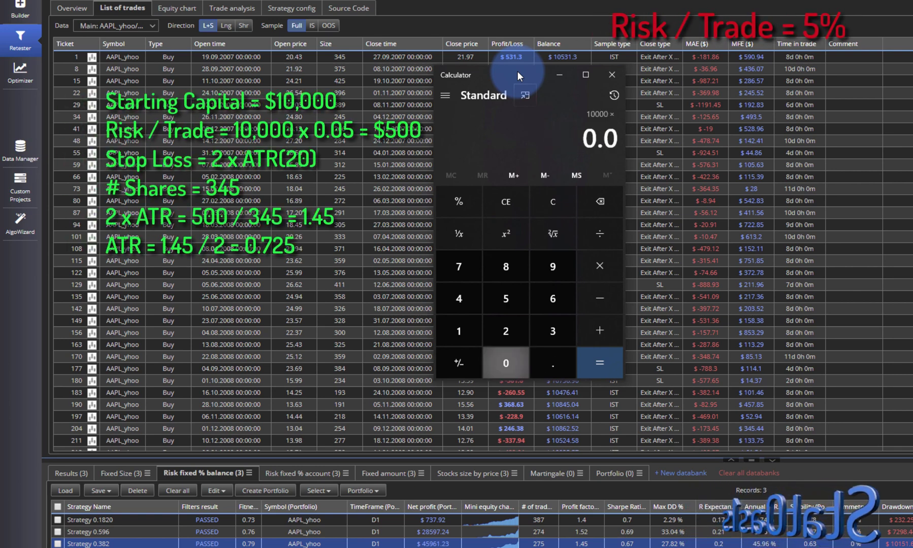
key("Return")
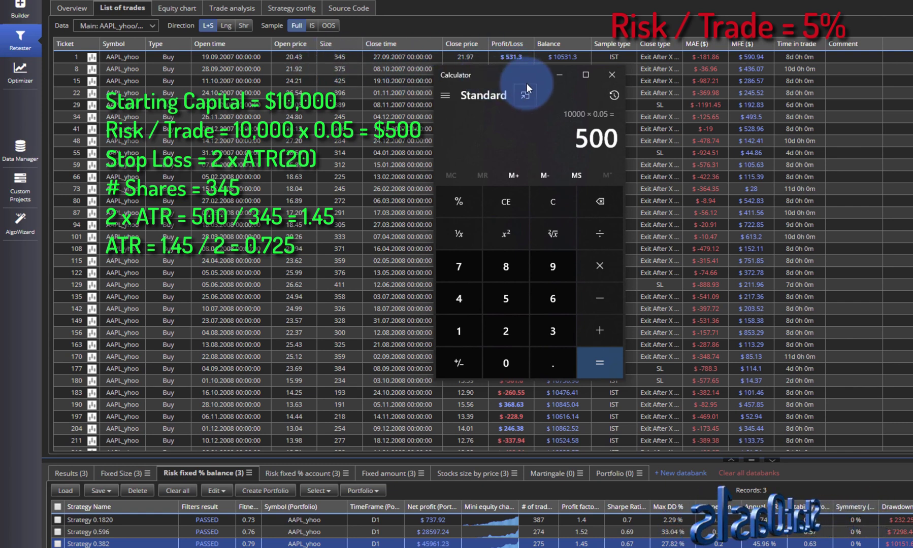
type("/3")
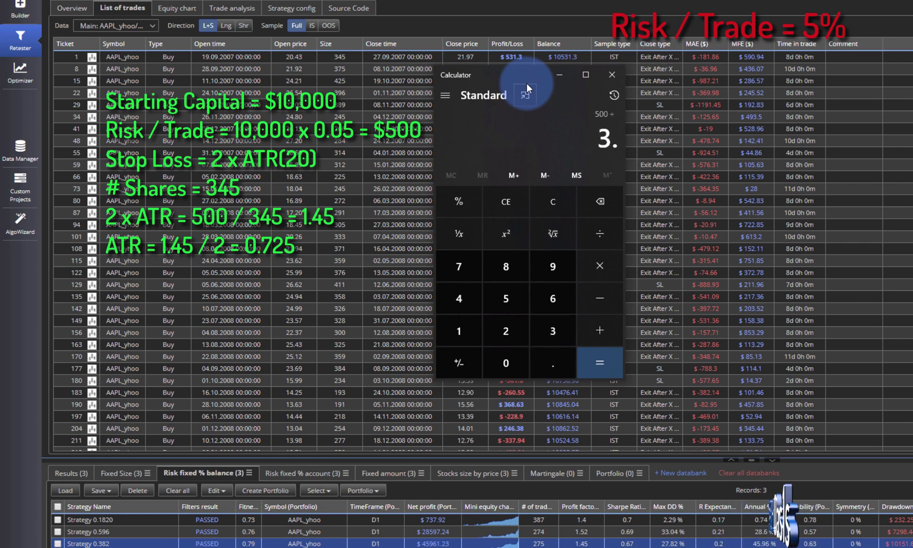
key("BackSpace")
type("45")
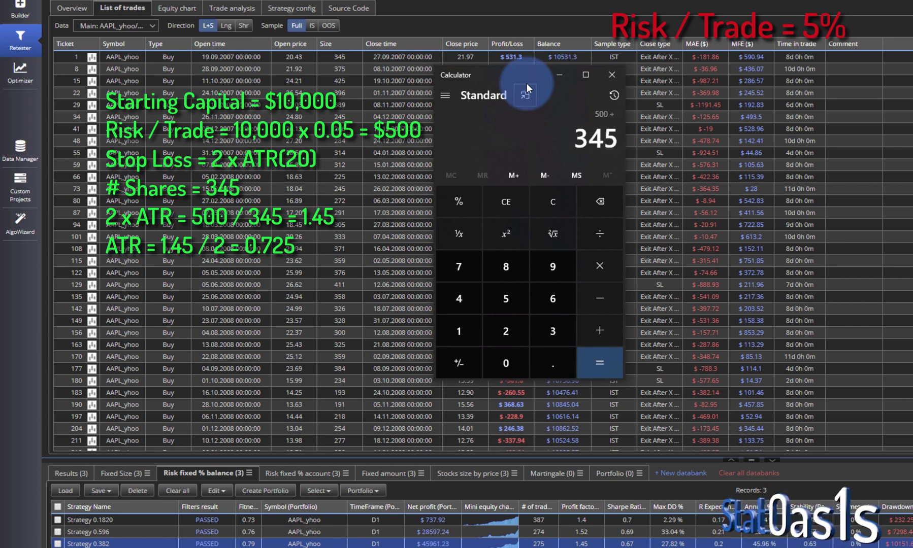
key("Return")
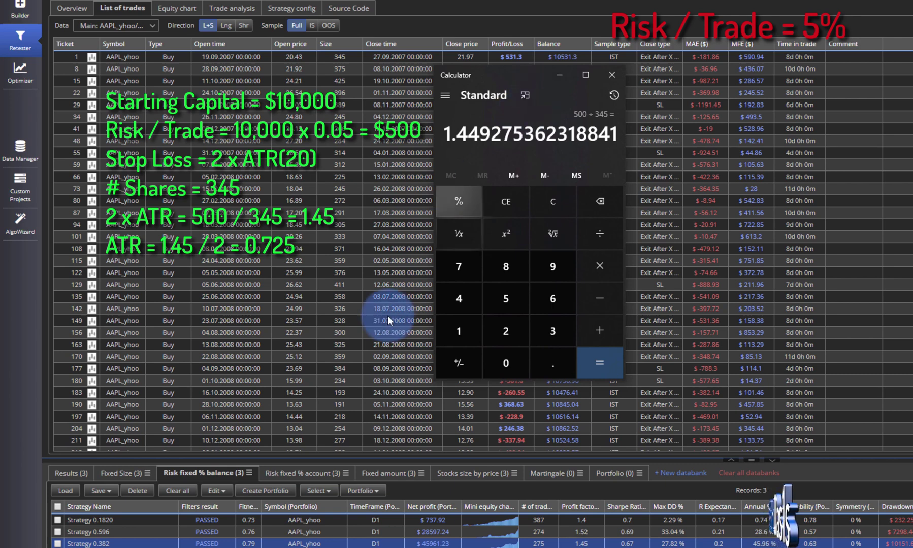
Open Strategy 0.382 from the Risk fixed % account databank and select the Risk fixed % of account method to examine its StopLoss in pips
left_click(305, 477)
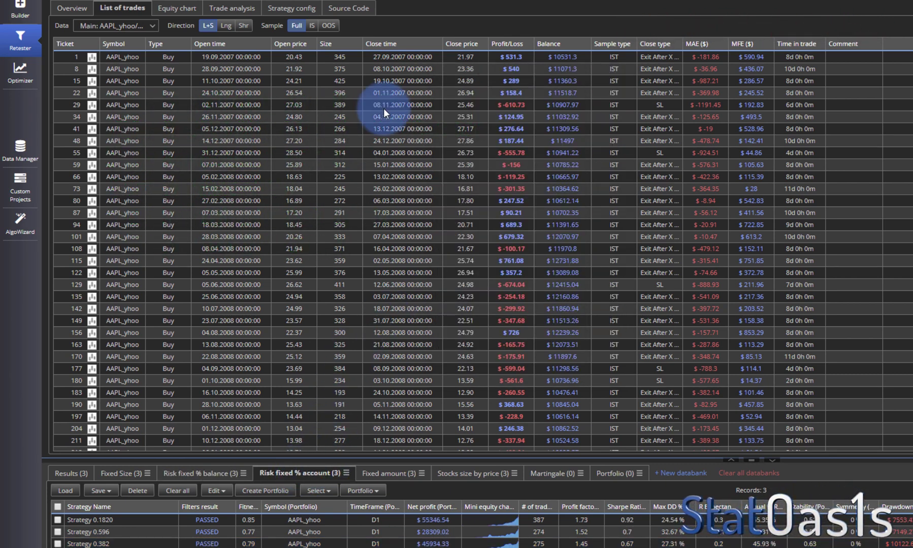
left_click(286, 544)
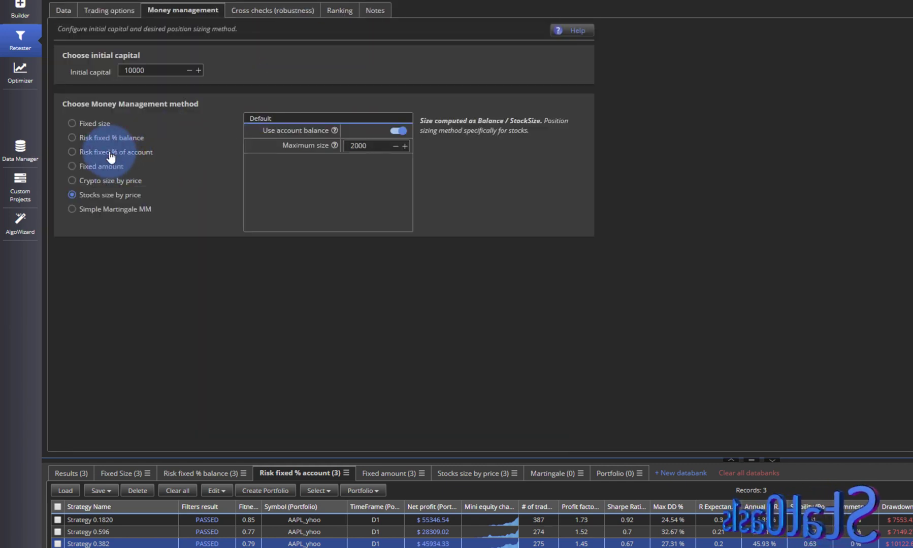
left_click(113, 152)
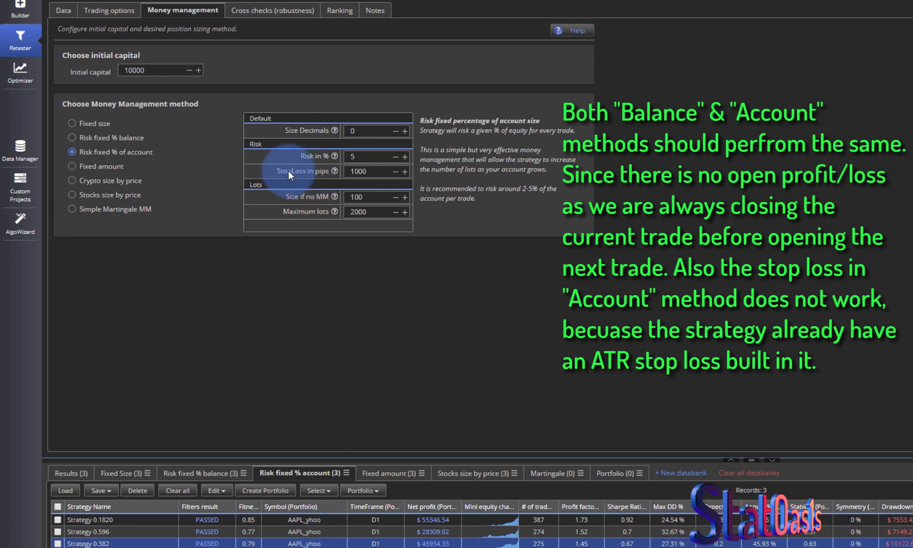
double_click(366, 171)
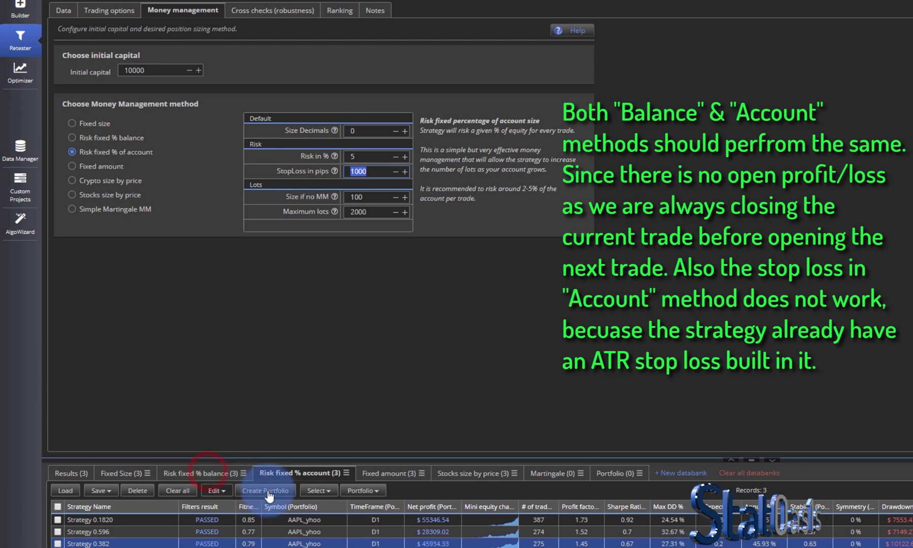
Compare Strategy 0.382's list of trades between the Risk fixed % balance and Risk fixed % account databanks
left_click(202, 473)
double_click(367, 541)
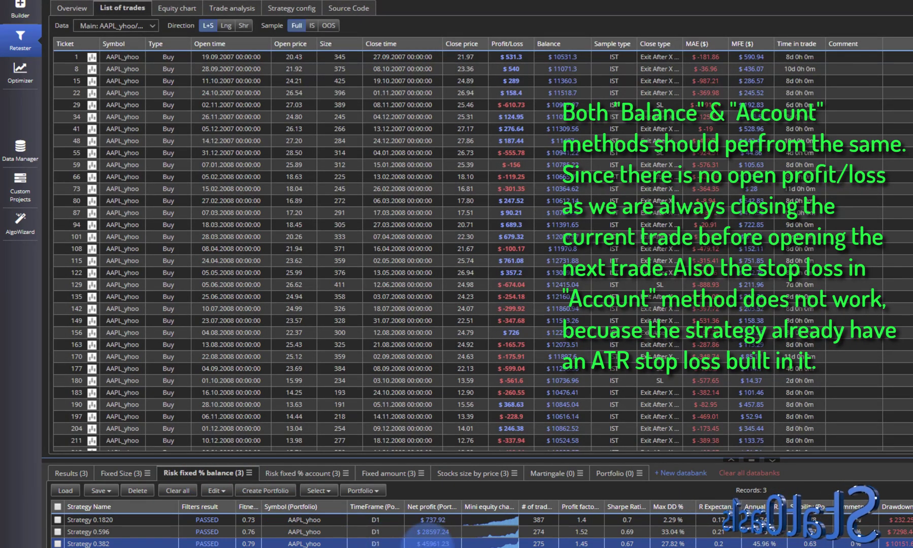
left_click(302, 473)
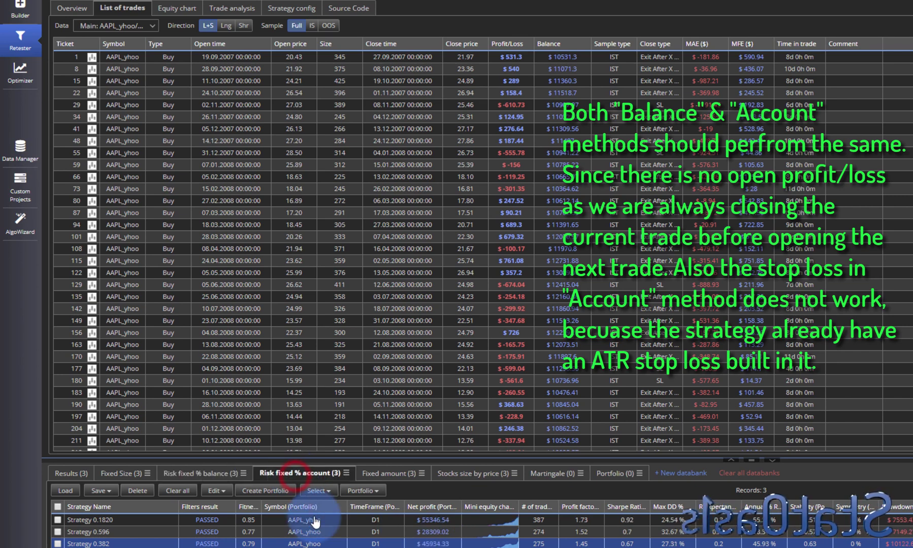
double_click(326, 542)
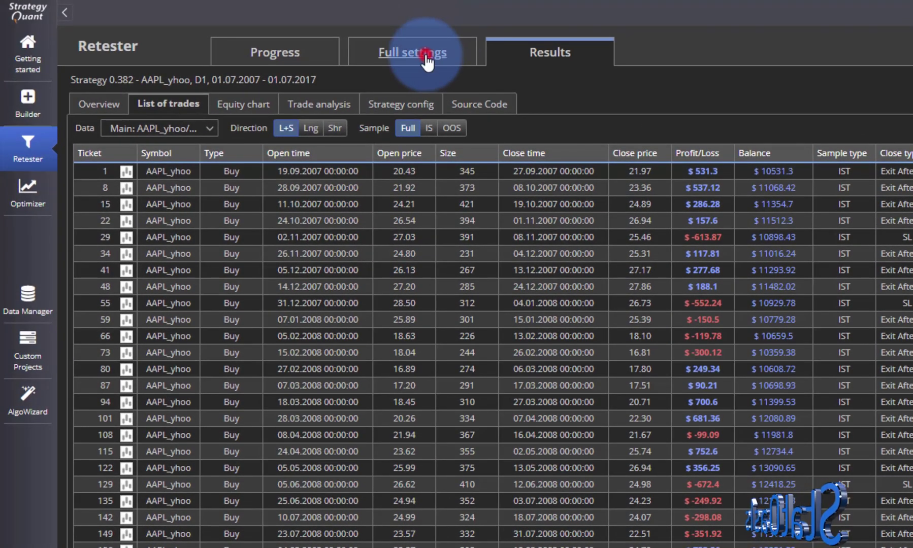
Check the money management settings and open Strategy 0.382's list of trades from the Fixed amount databank
left_click(426, 56)
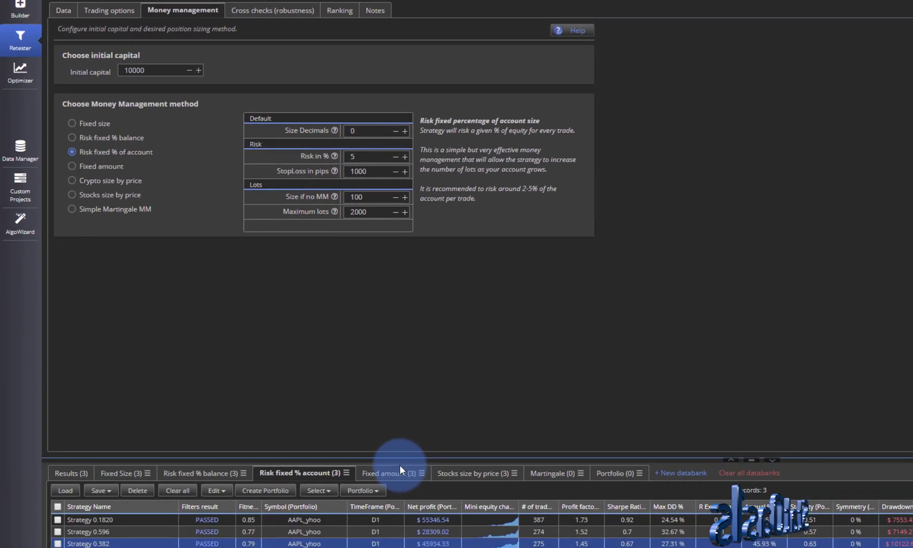
left_click(400, 473)
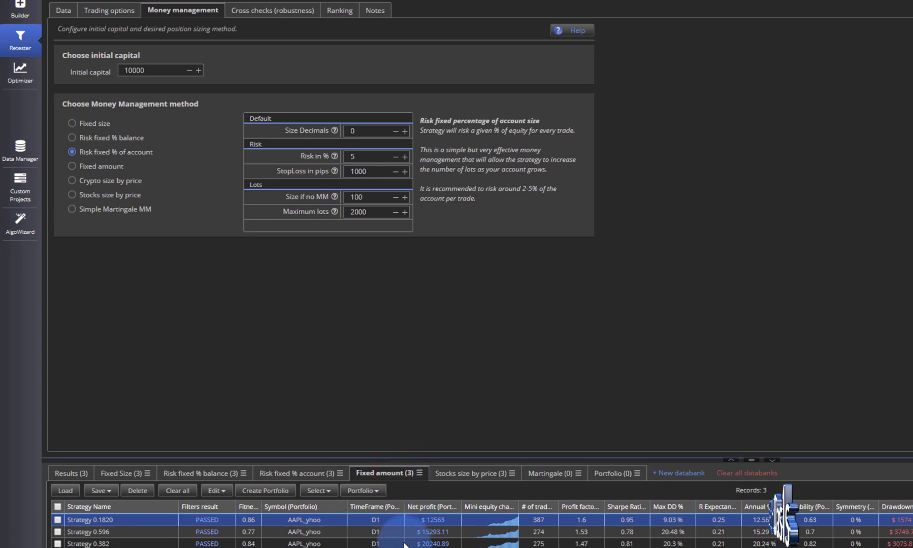
double_click(375, 543)
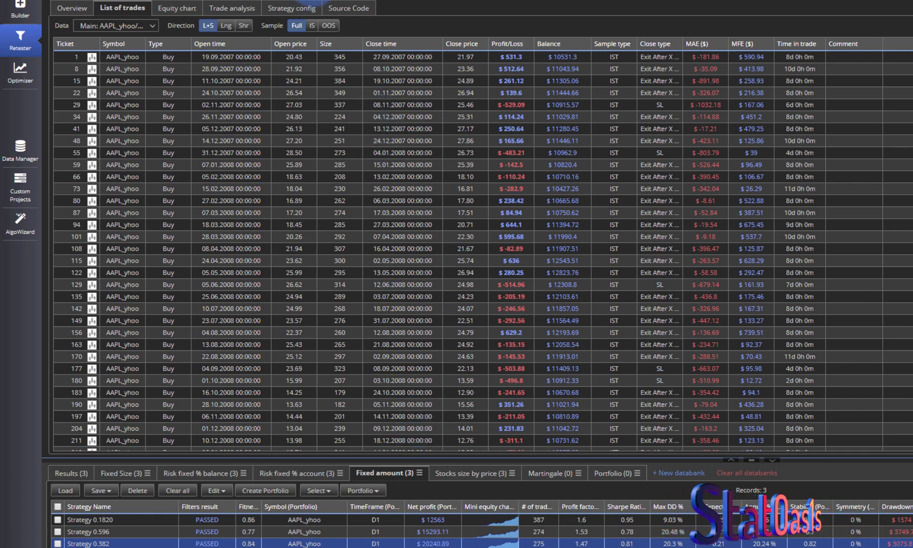
Select the Fixed amount money management method, review its RiskedMoney setting, and reopen Strategy 0.382's list of trades
left_click(312, 1)
left_click(104, 167)
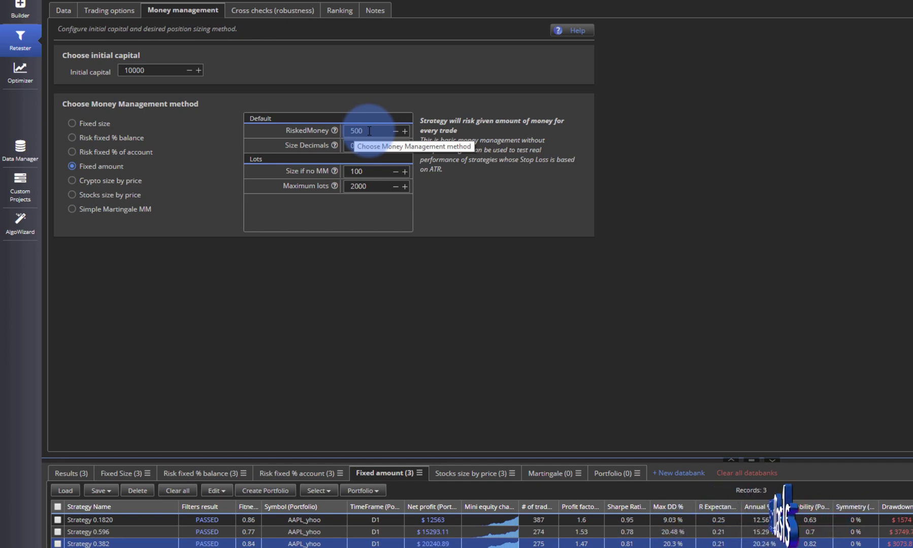
double_click(433, 542)
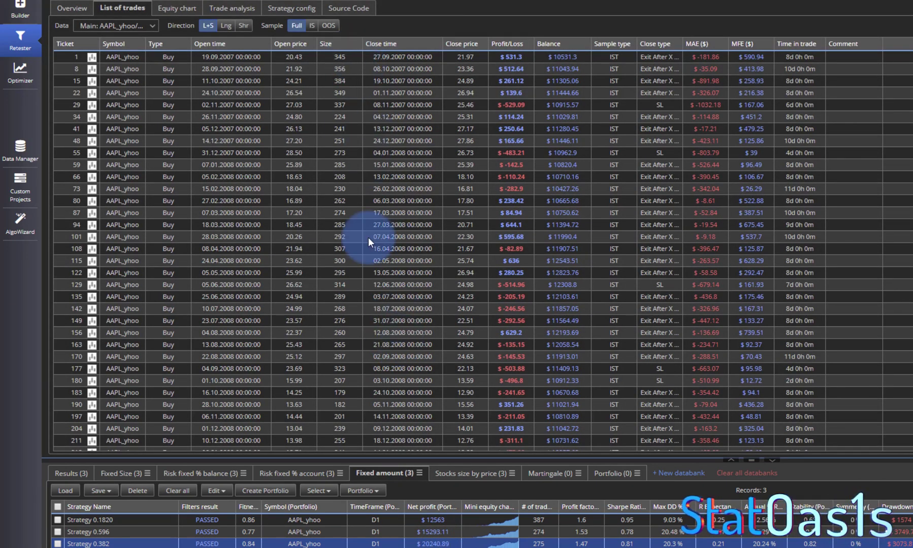
Compare the trade sizes of Strategy 0.596 and Strategy 0.382 under Fixed amount, and open Strategy 0.382's trades from the Stocks size by price databank
double_click(433, 532)
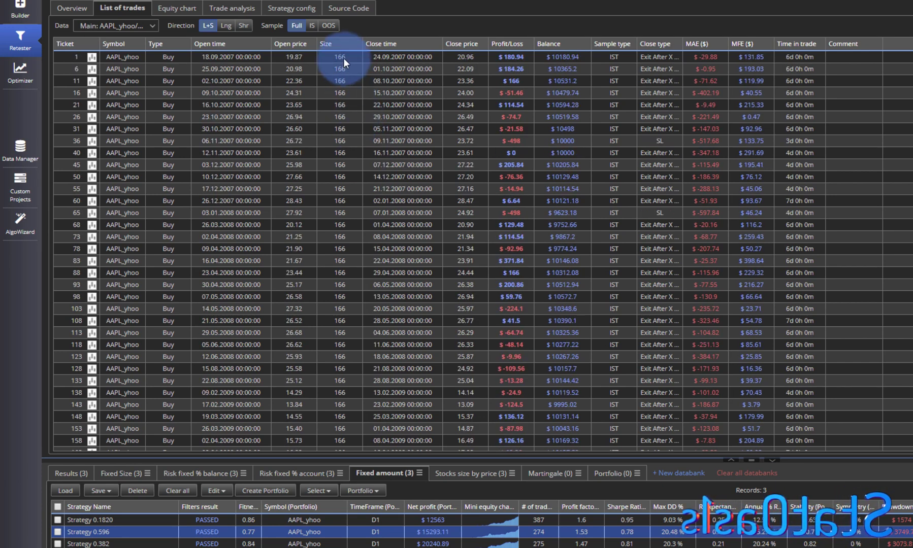
left_click(430, 542)
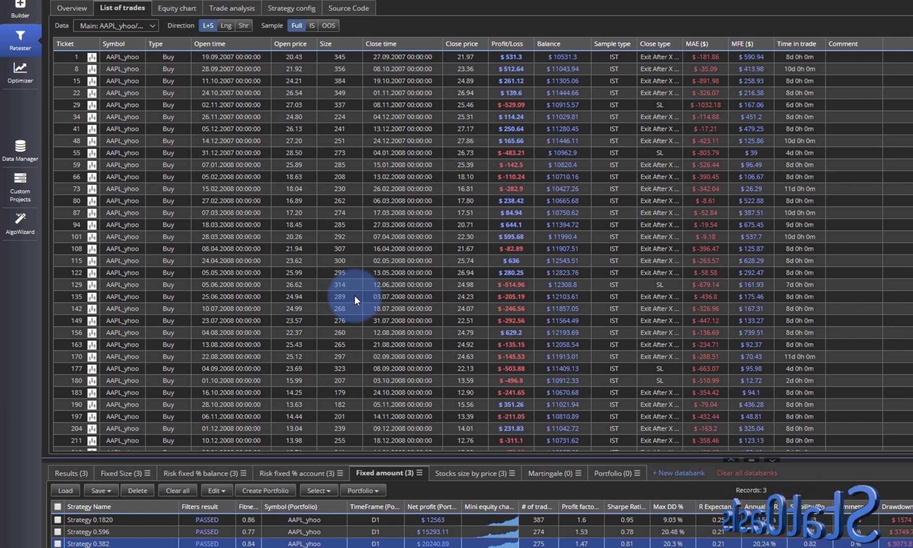
left_click(469, 472)
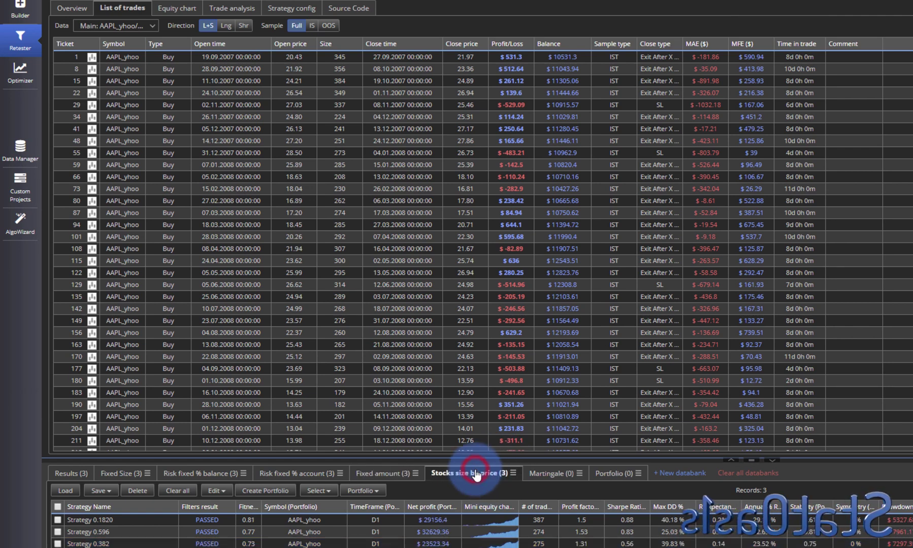
left_click(483, 544)
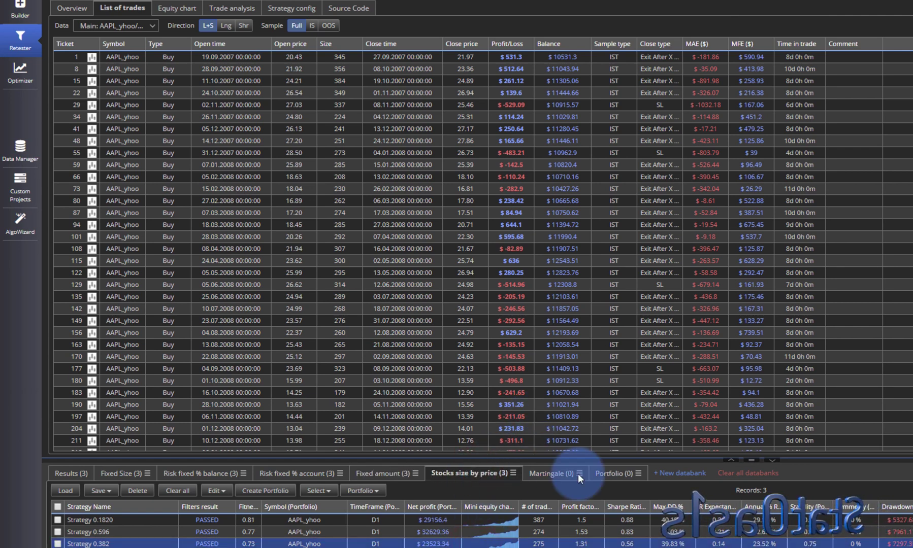
Switch to Calculator and divide the balance after the first trade, 10763, by that trade's close price, 21.97
key("alt+Tab")
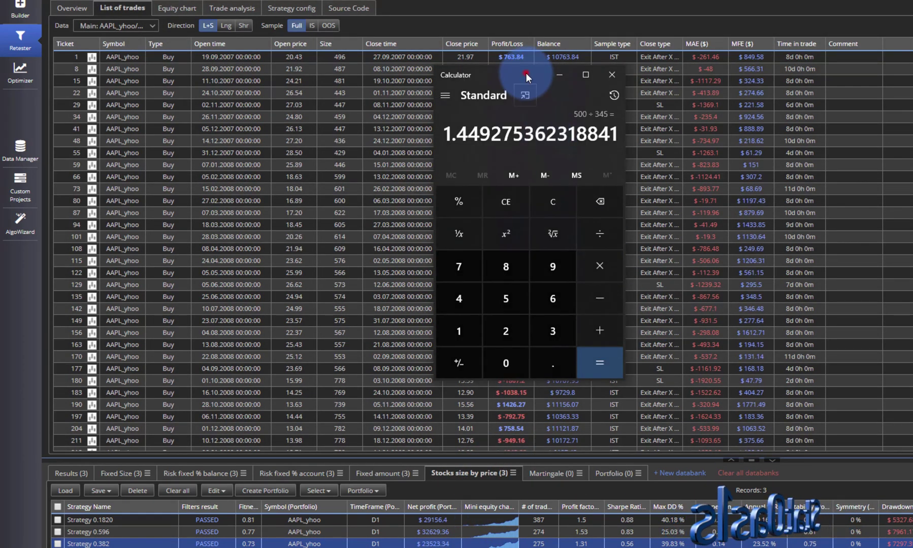
left_click_drag(526, 72, 547, 94)
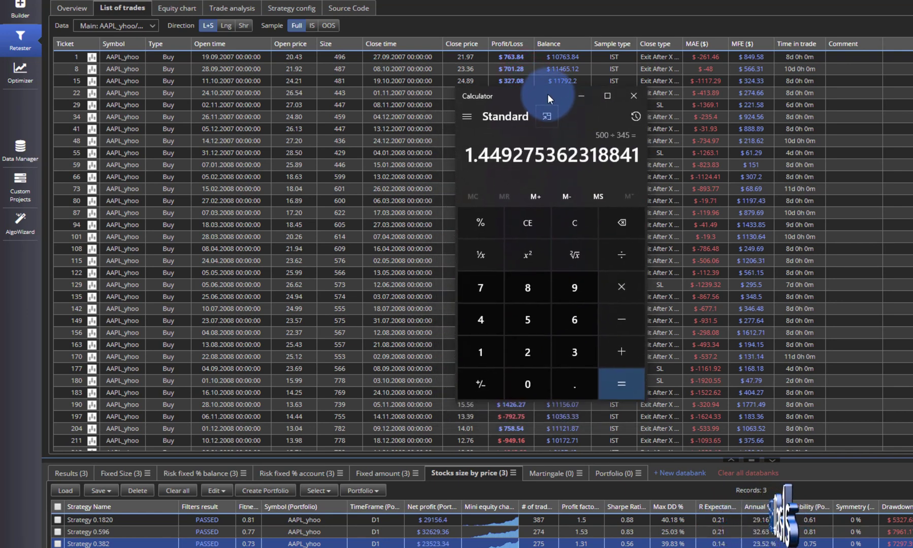
left_click(569, 222)
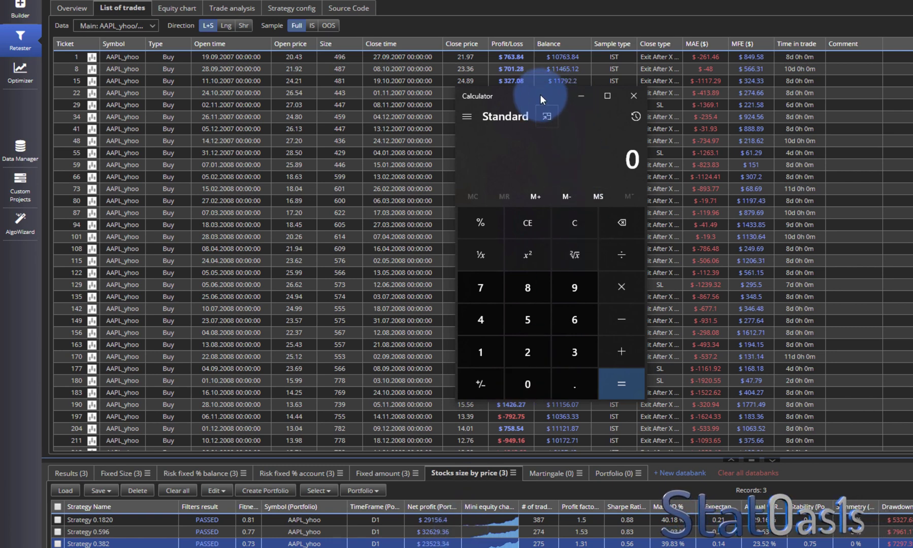
left_click(375, 546)
left_click(375, 546)
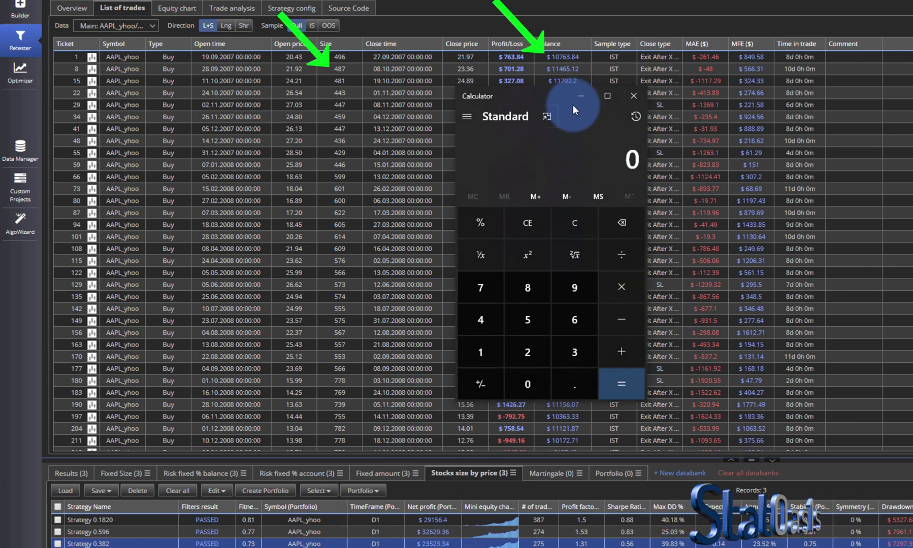
left_click_drag(546, 93, 537, 76)
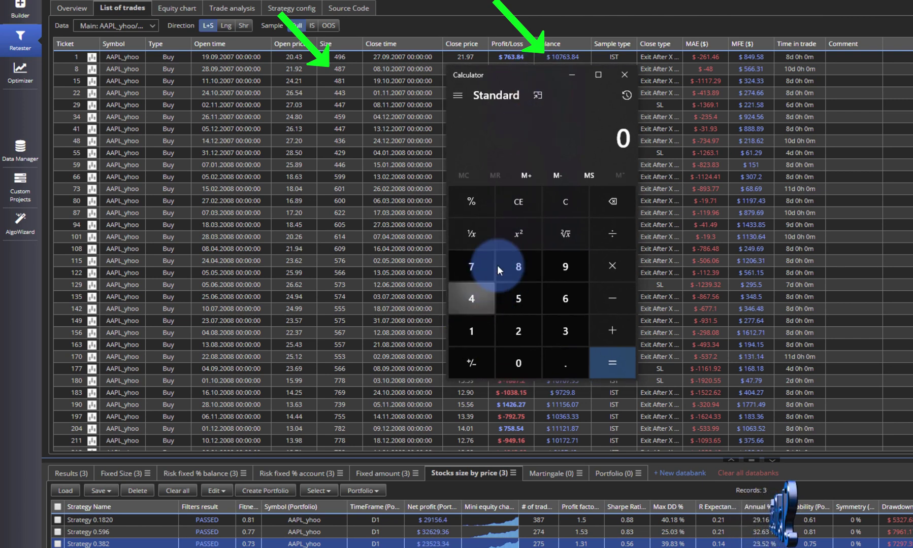
left_click(569, 204)
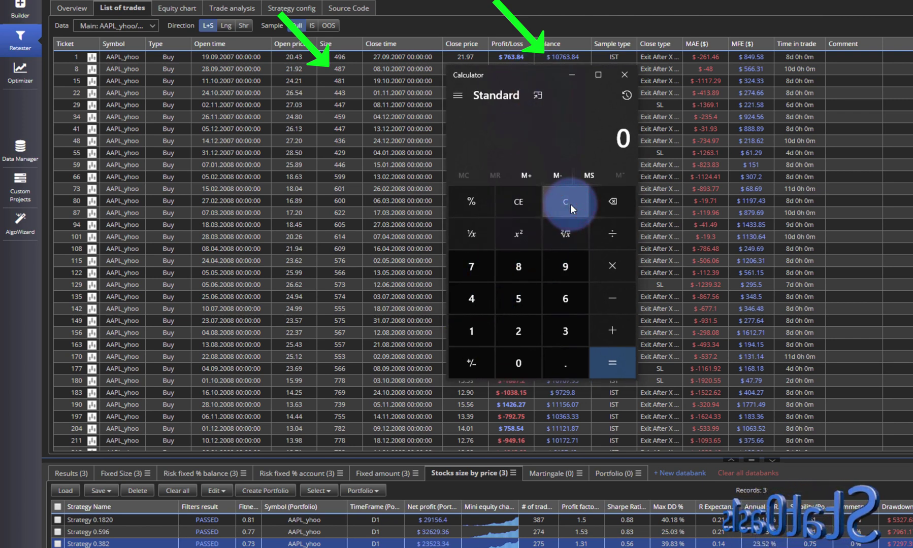
type("10,")
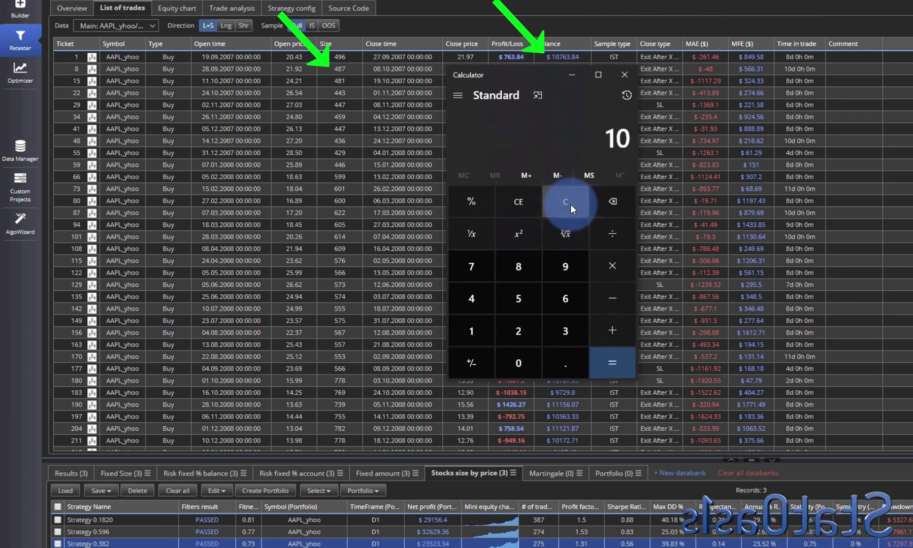
type("7")
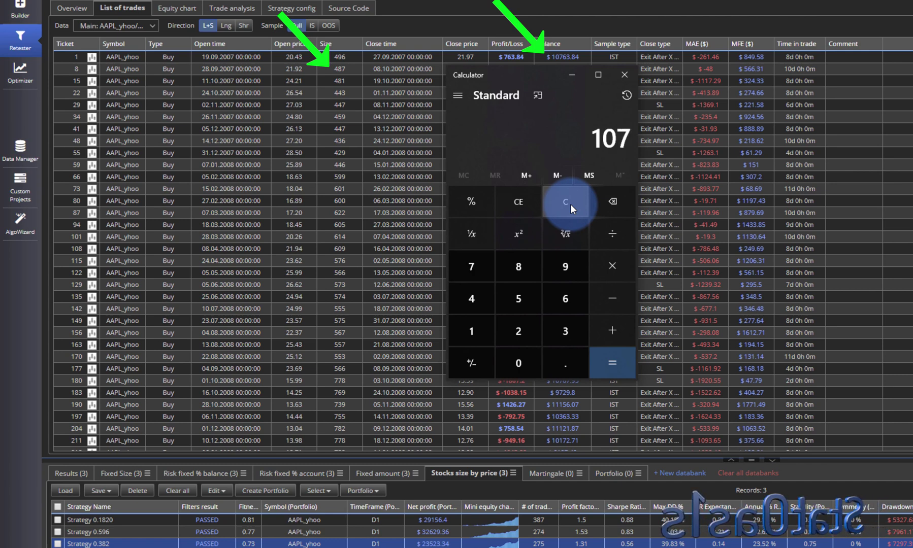
type("63")
key("slash")
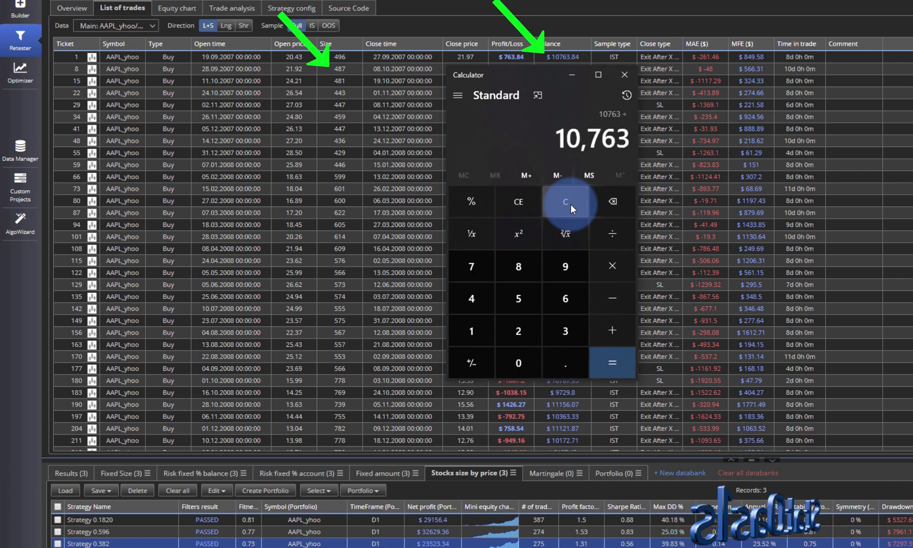
type("21.97")
key("Return")
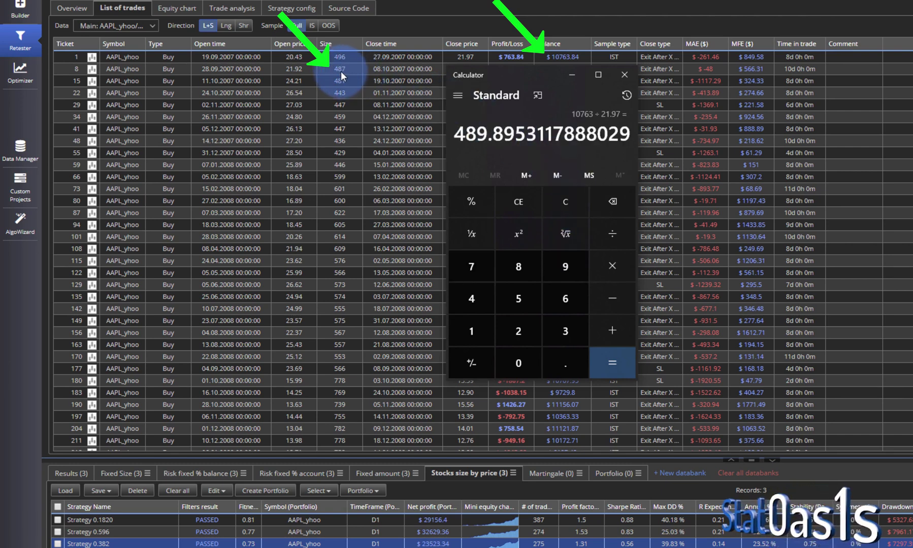
Clear the calculation and divide the same balance, 10763, by the second trade's open price, 21.92
left_click(562, 201)
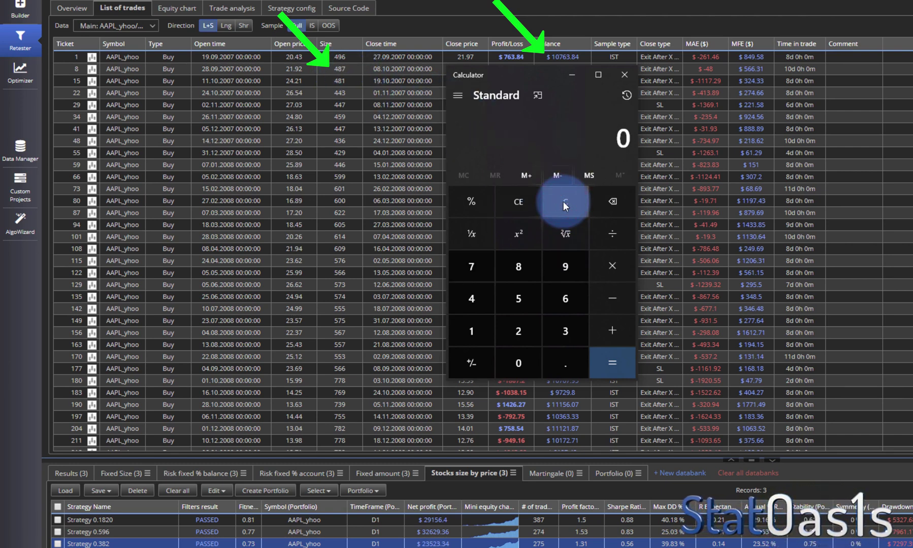
type("10,")
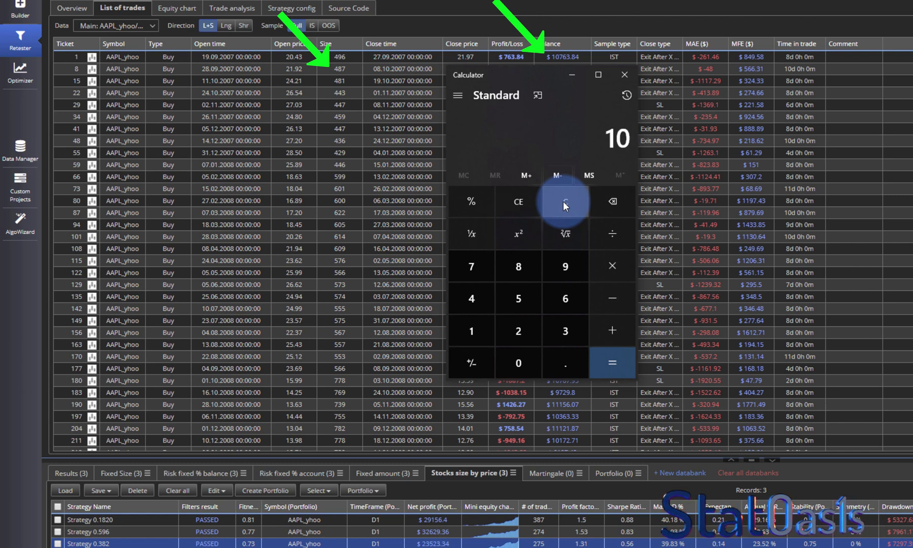
type("763")
key("slash")
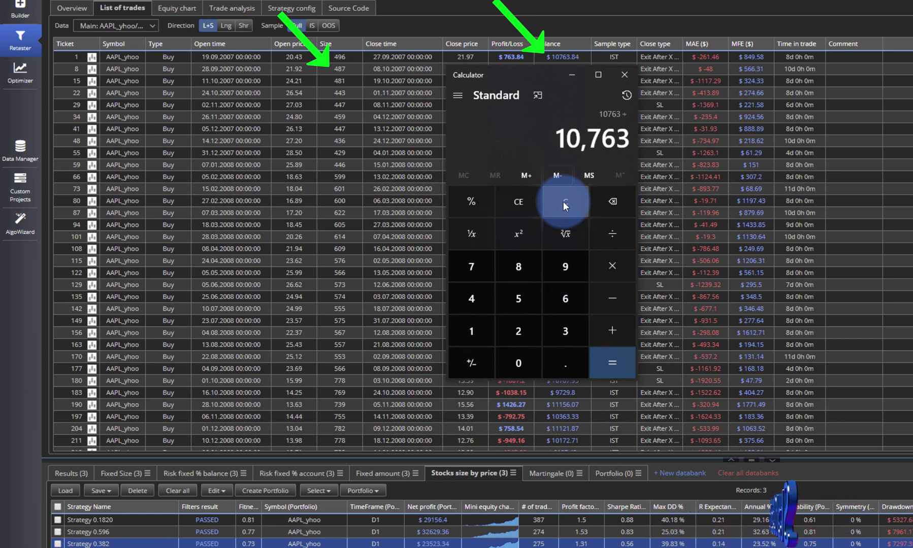
type("21.92")
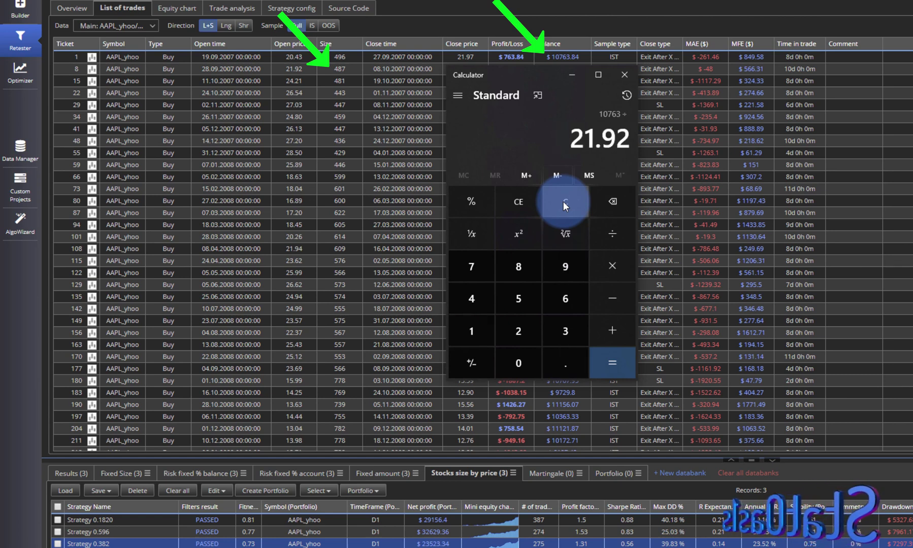
key("Return")
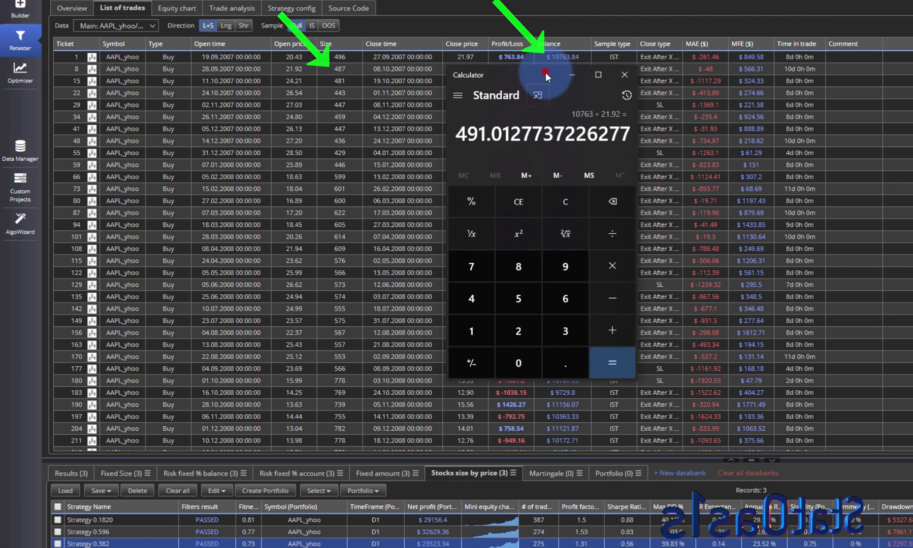
Move the calculator away from the first trades to examine their sizes and prices, and close it
left_click_drag(546, 72, 515, 130)
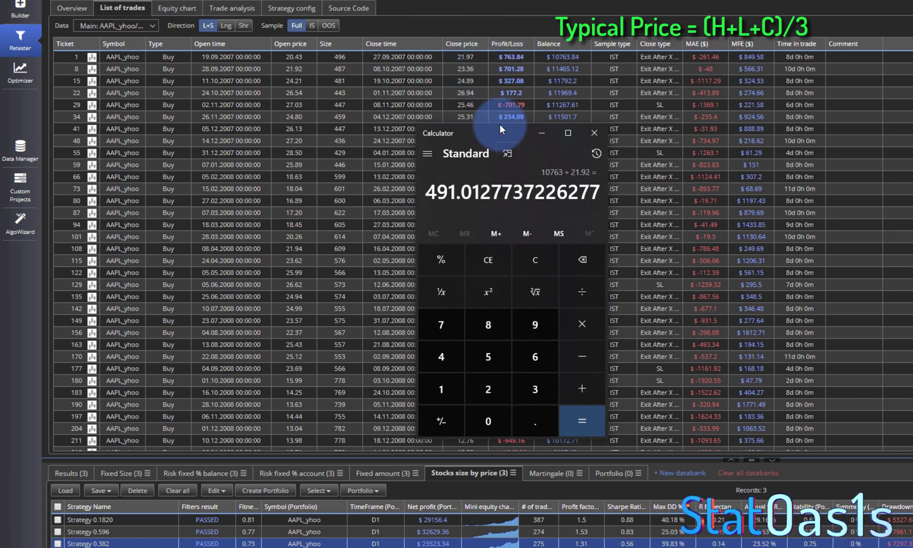
left_click_drag(500, 130, 505, 73)
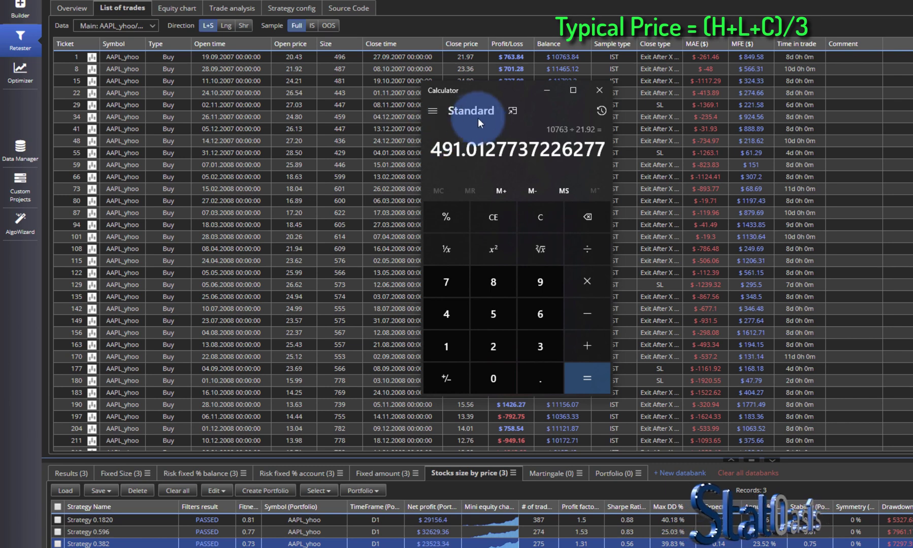
left_click_drag(527, 86, 528, 150)
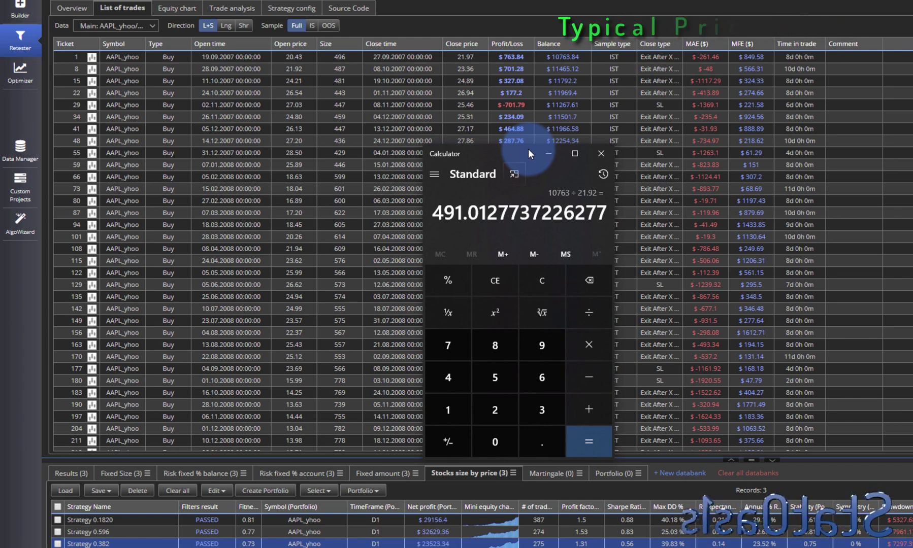
left_click(597, 150)
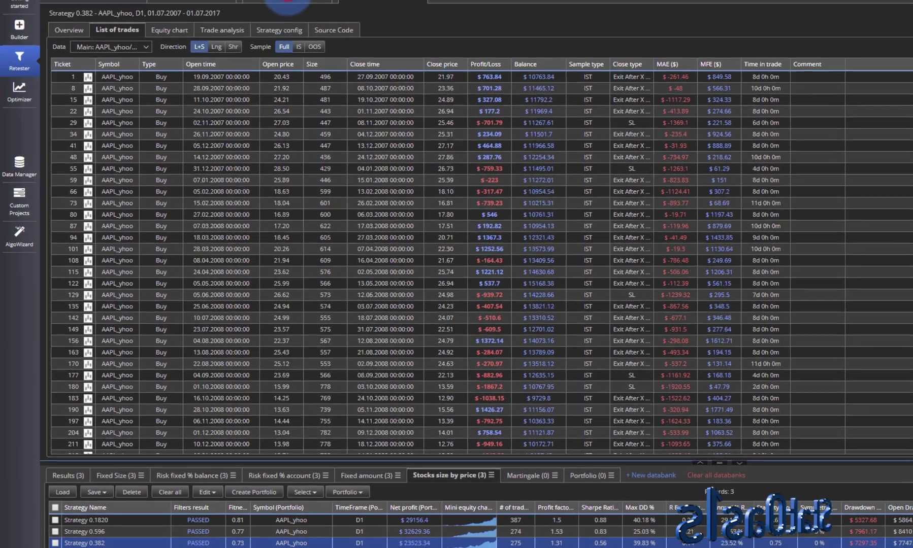
Open the money management settings and compare Strategy 0.382's net profit and Max DD % between the Results and Risk fixed % balance databanks
left_click(281, 6)
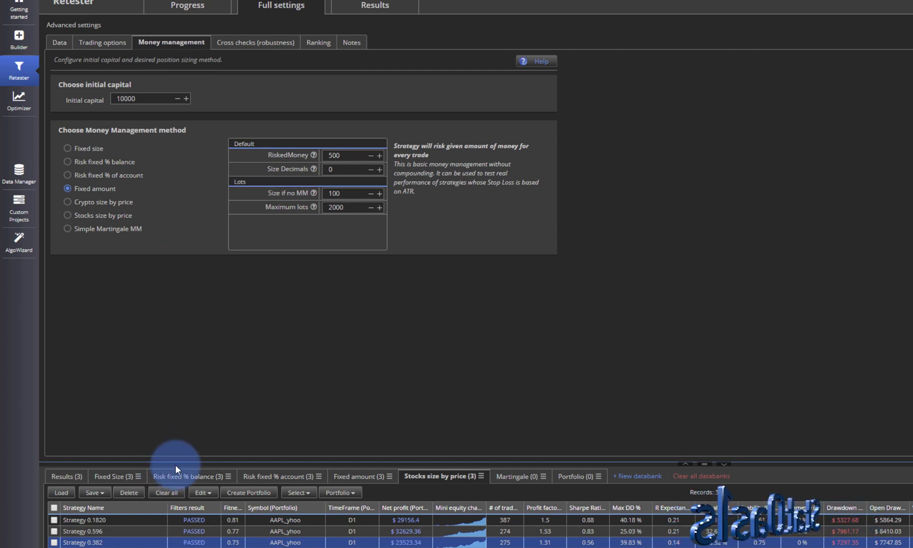
left_click(67, 476)
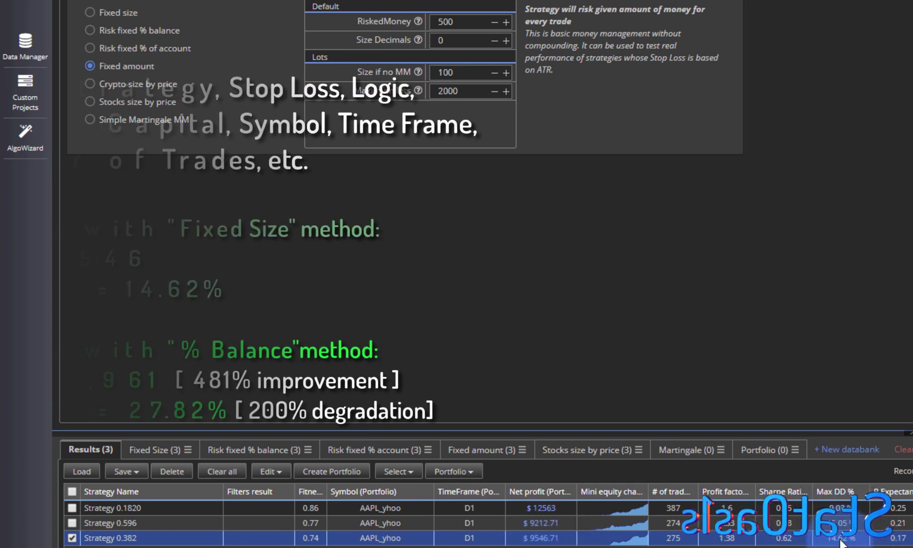
left_click(267, 451)
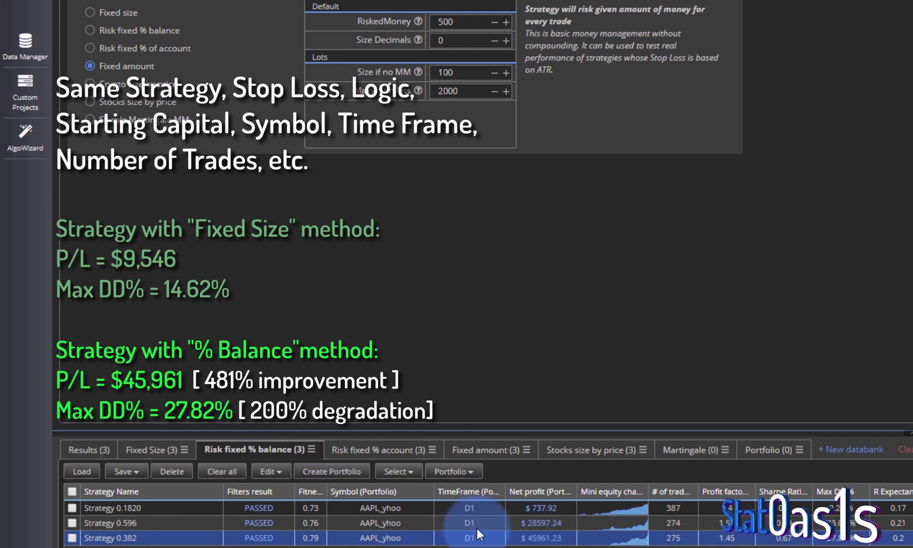
left_click(93, 449)
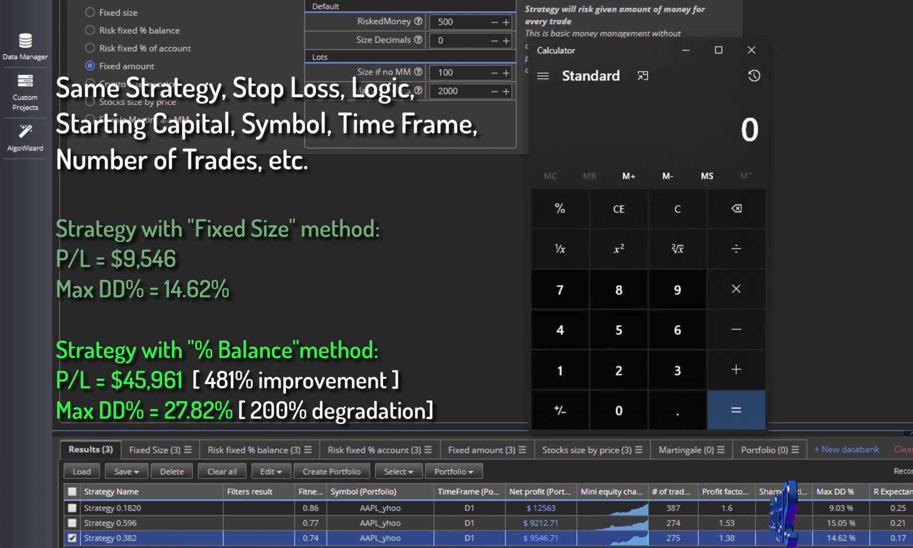
Clear the calculator and divide Strategy 0.382's net profit in the Risk fixed % balance databank, 45961, by its Results net profit, 9546
left_click(662, 209)
left_click(279, 450)
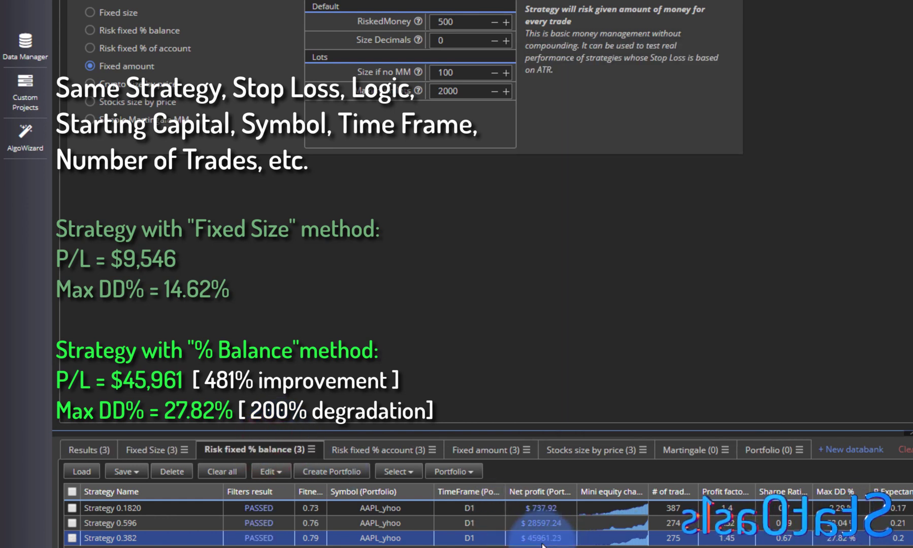
key("alt+Tab")
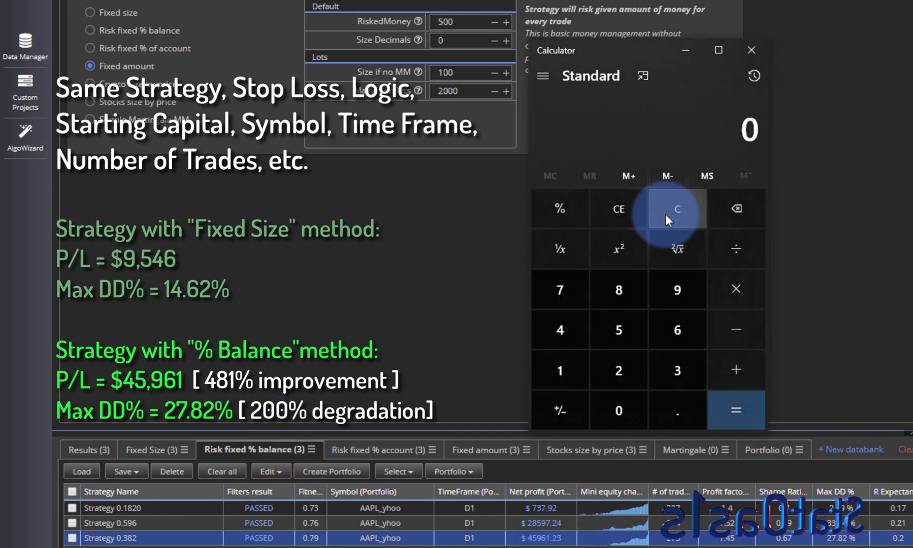
type("45961")
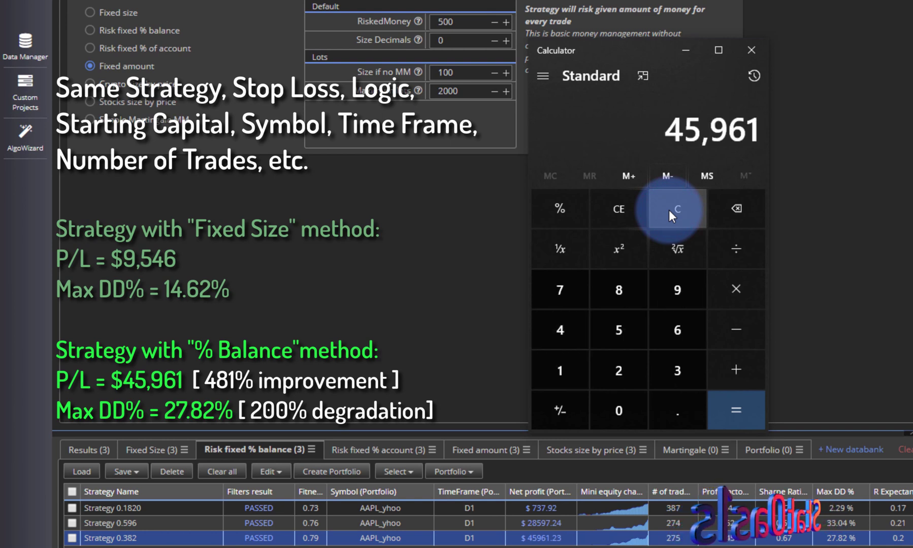
key("slash")
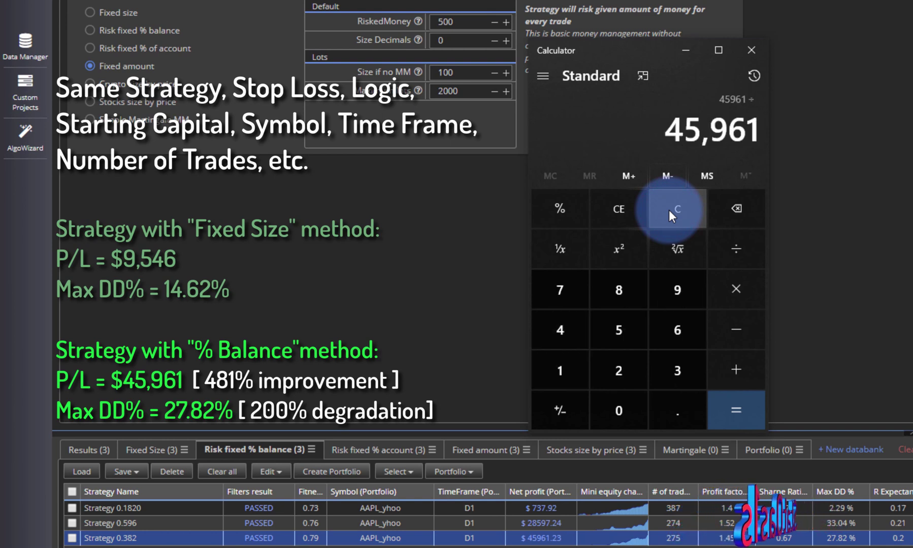
left_click(76, 450)
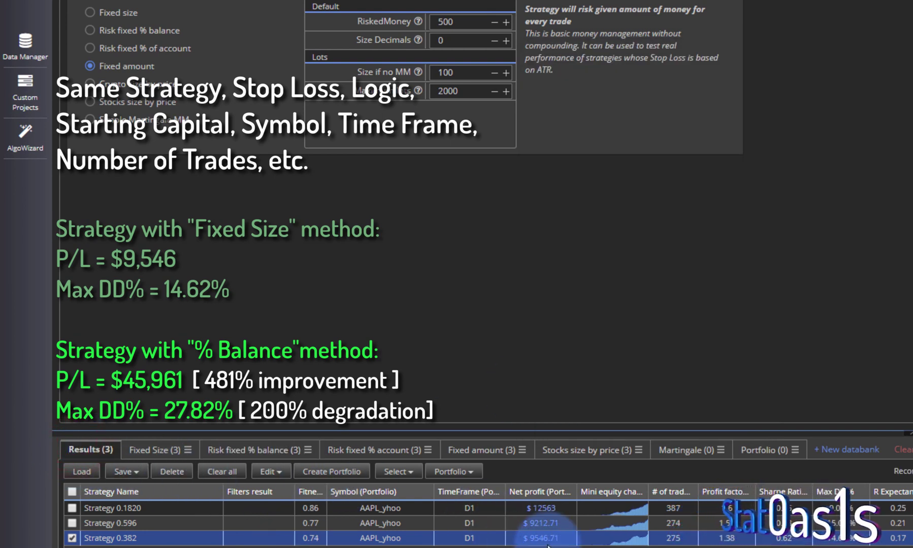
key("alt+Tab")
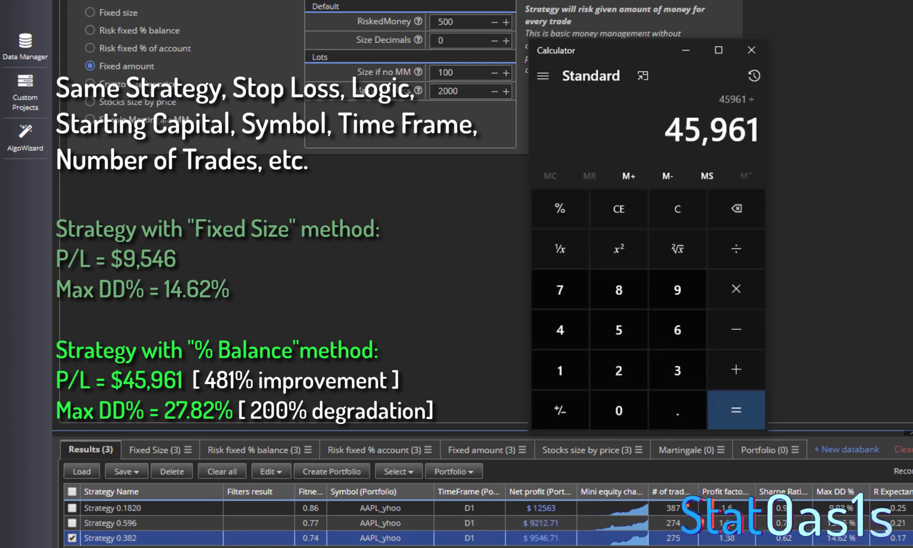
left_click(683, 212)
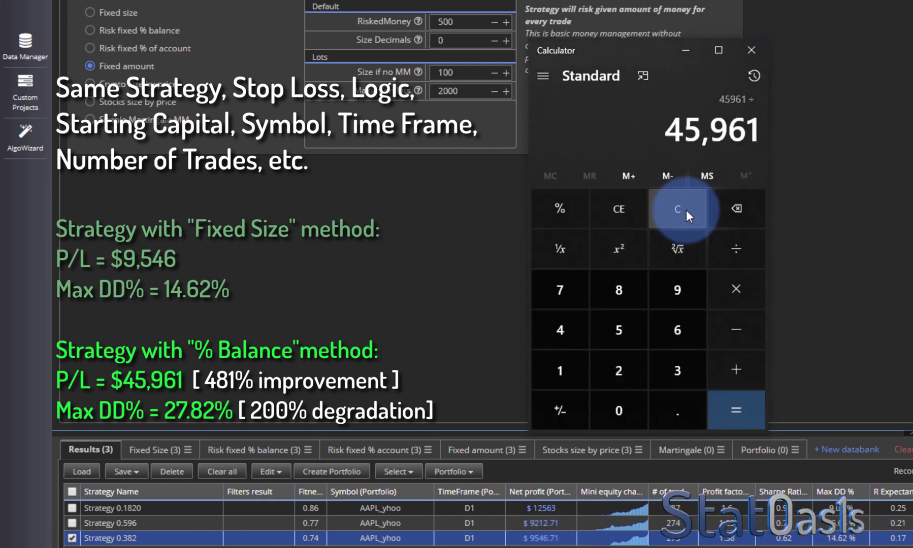
type("9546")
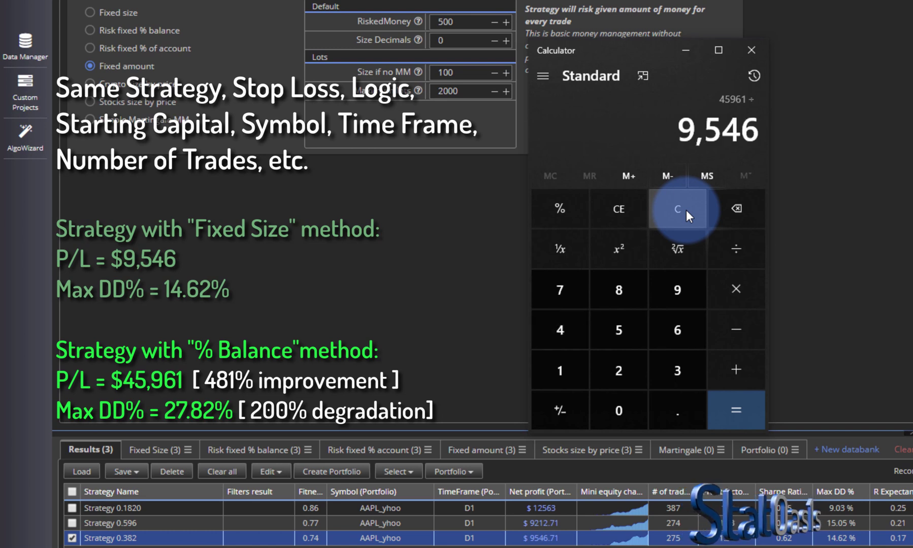
key("Return")
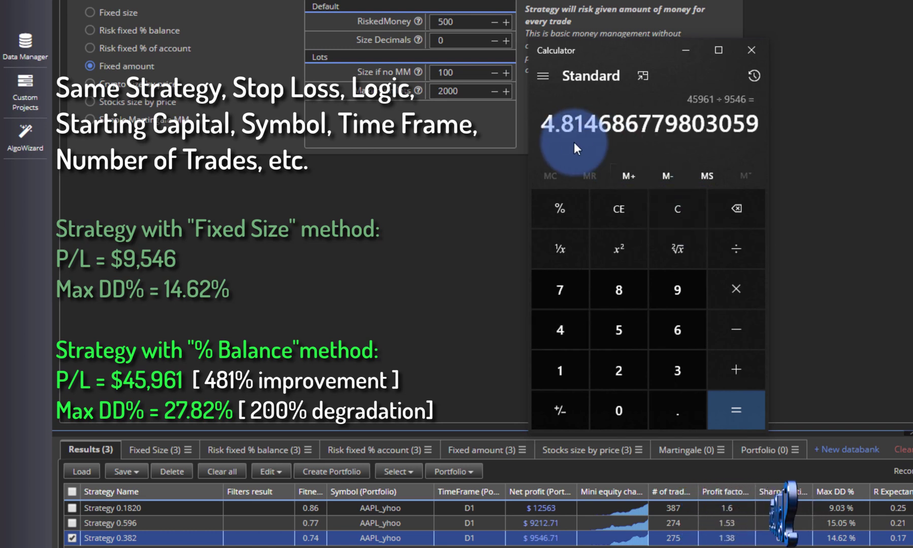
Move the calculator out of the way and examine Strategy 0.382's Max DD % and equity curve in the Risk fixed % balance databank
left_click_drag(625, 51, 912, 45)
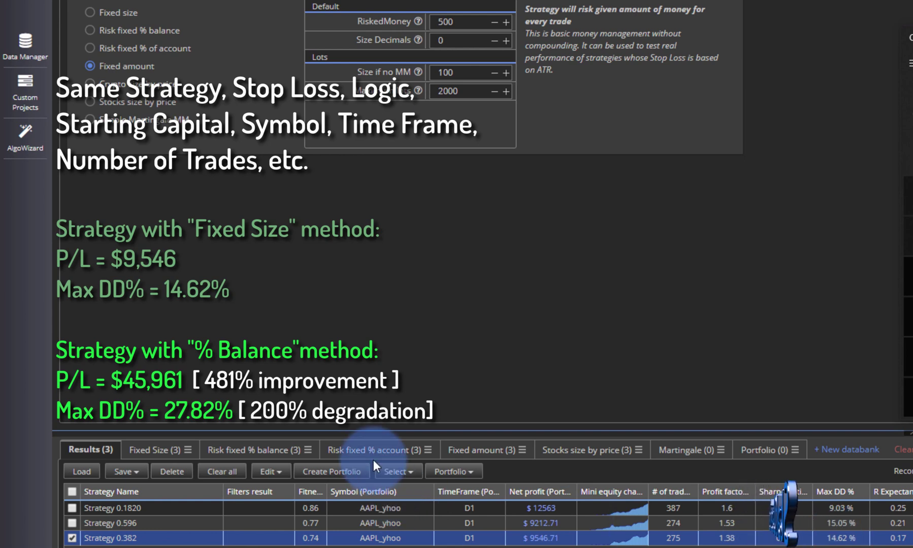
left_click(272, 449)
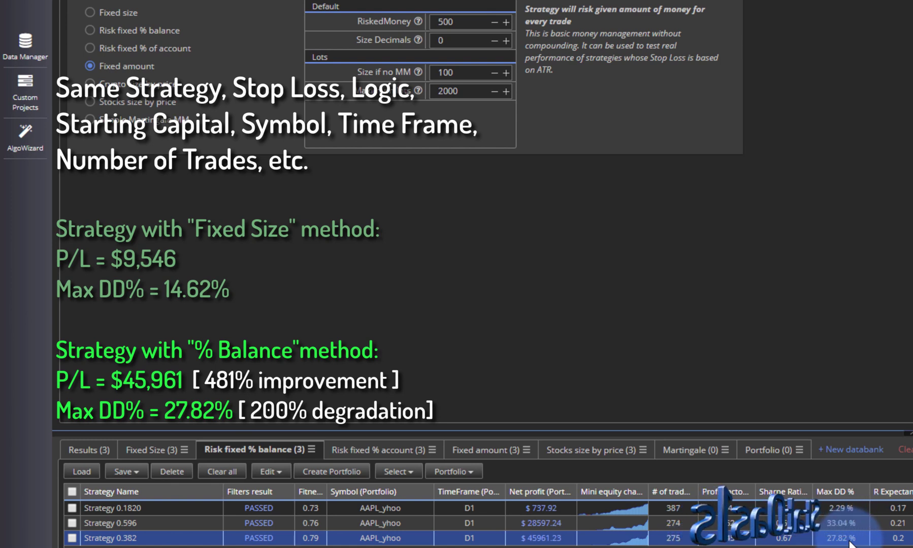
left_click(624, 537)
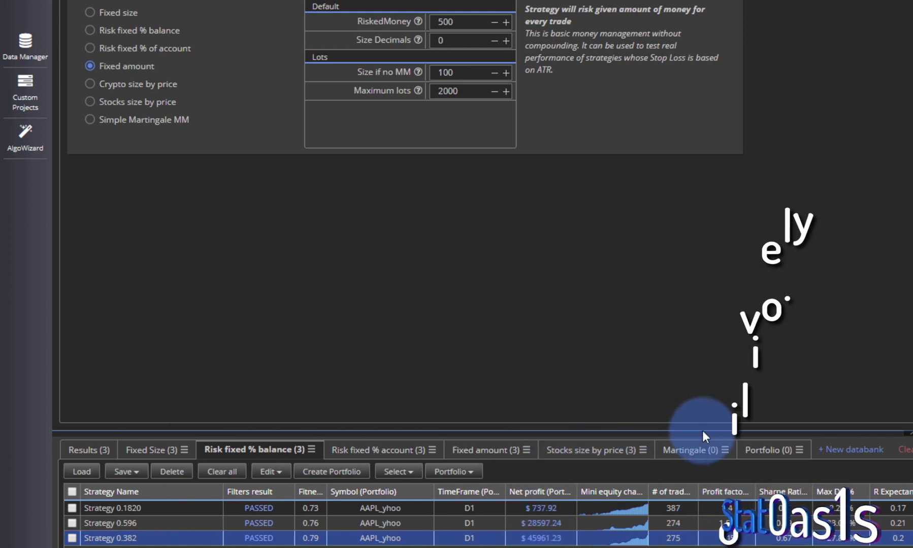
Compare the strategies' net profit and Max DD % across the Risk fixed % account, Fixed amount, Stocks size by price and Risk fixed % balance databanks
left_click(385, 449)
left_click(503, 450)
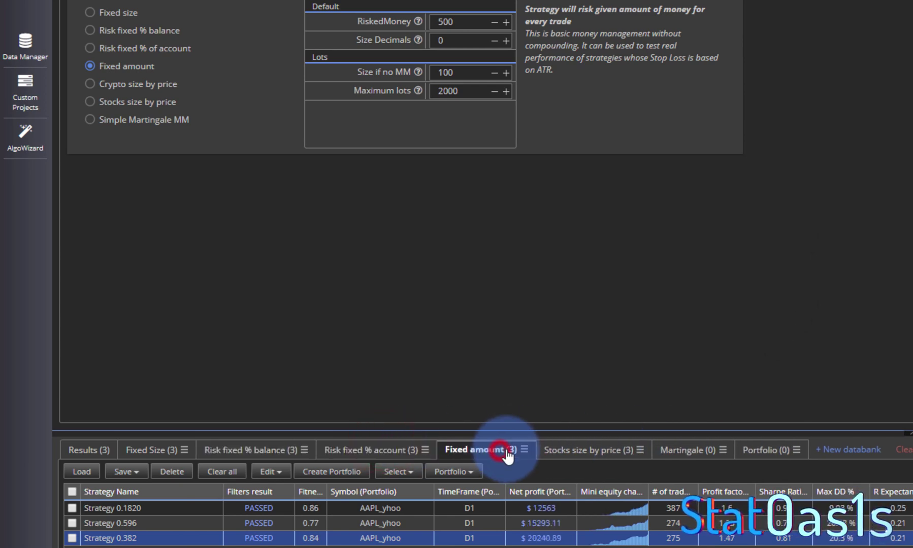
left_click(595, 447)
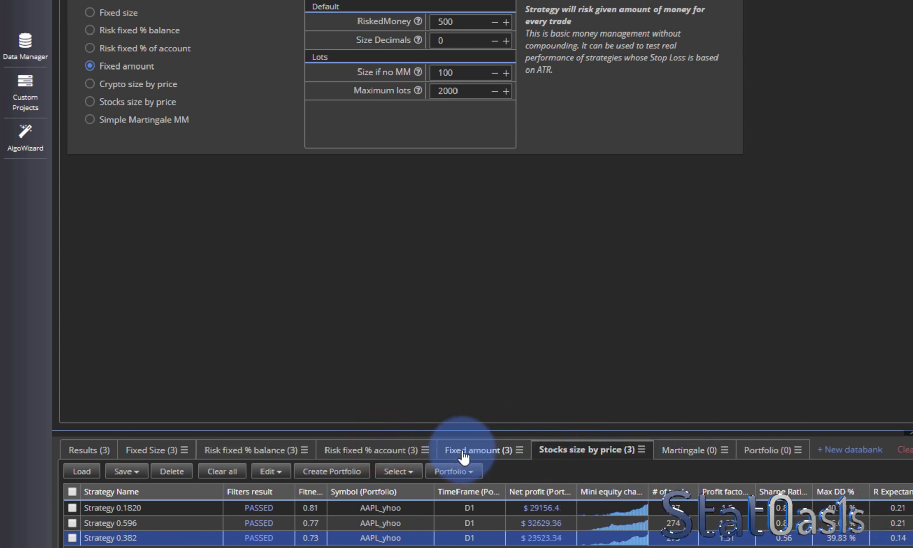
left_click(463, 449)
left_click(368, 450)
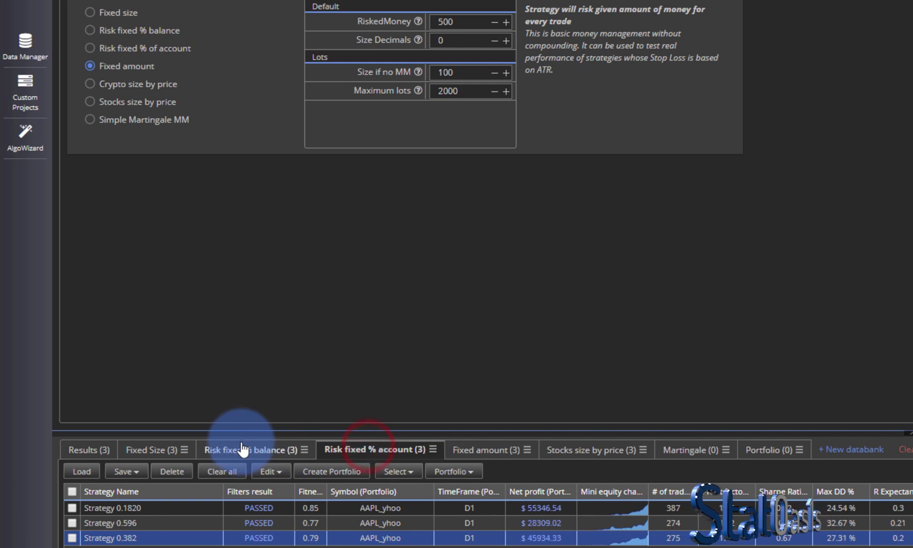
left_click(242, 449)
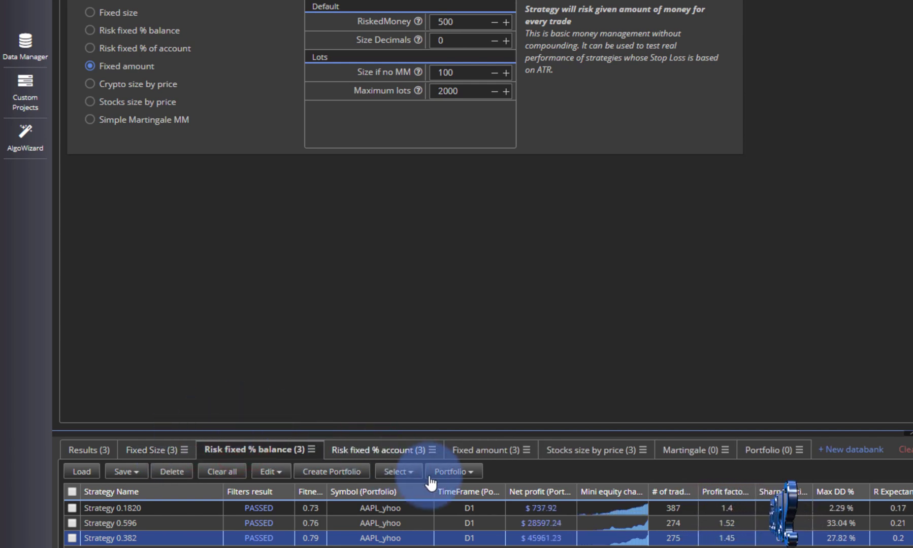